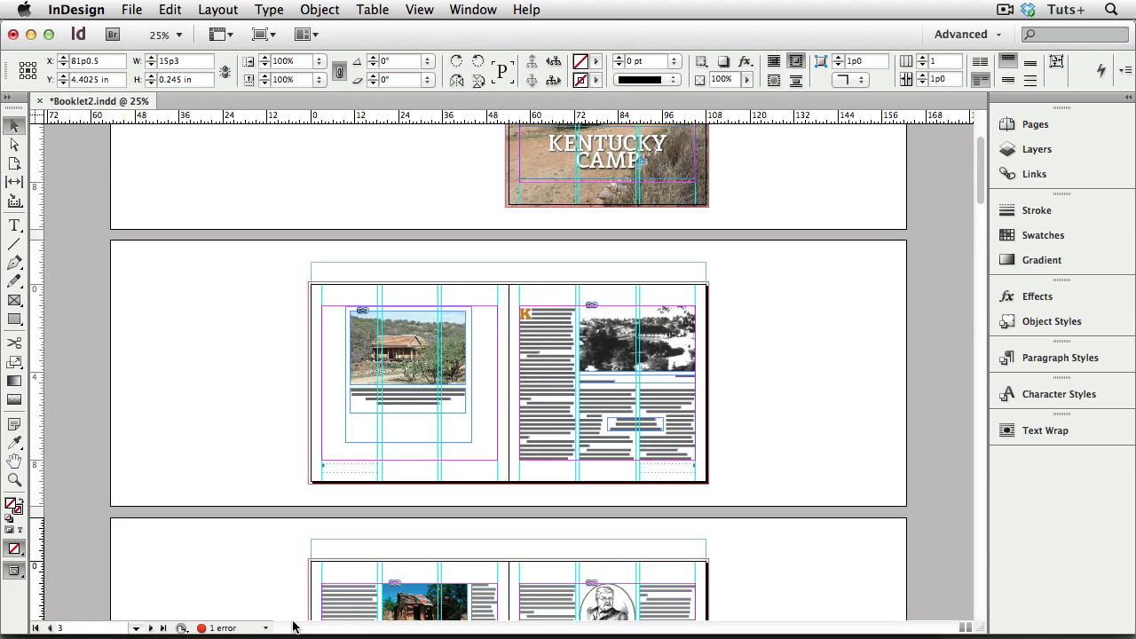
# Step: Look up the overset text error in Preflight, read its problem details, and go to the affected text frame on page 8
pyautogui.doubleClick(220, 629)
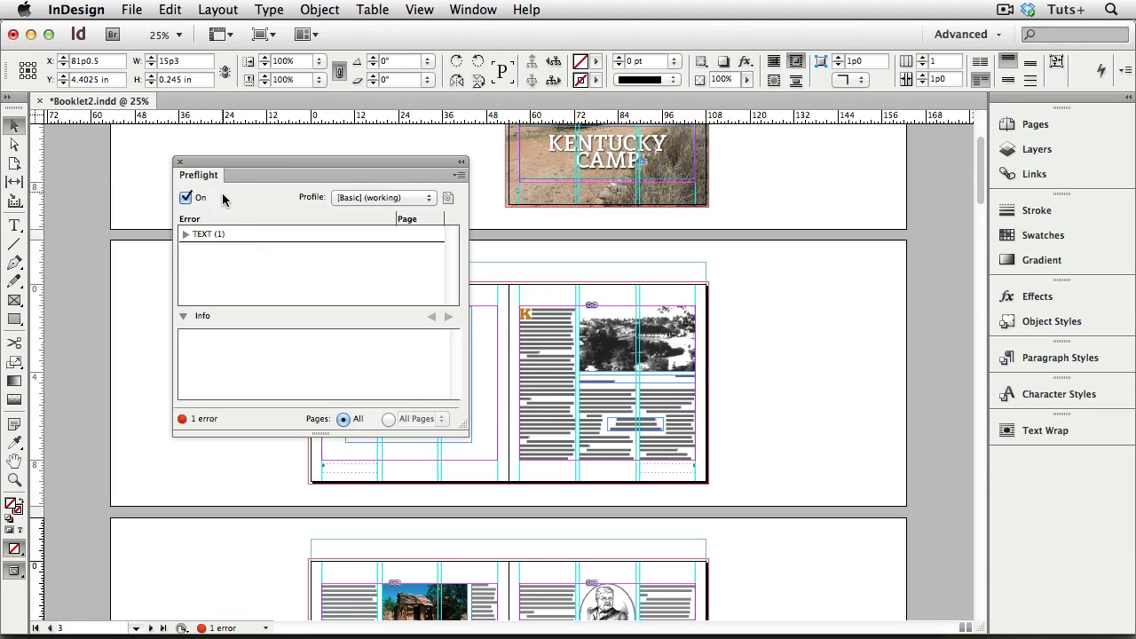
pyautogui.click(184, 234)
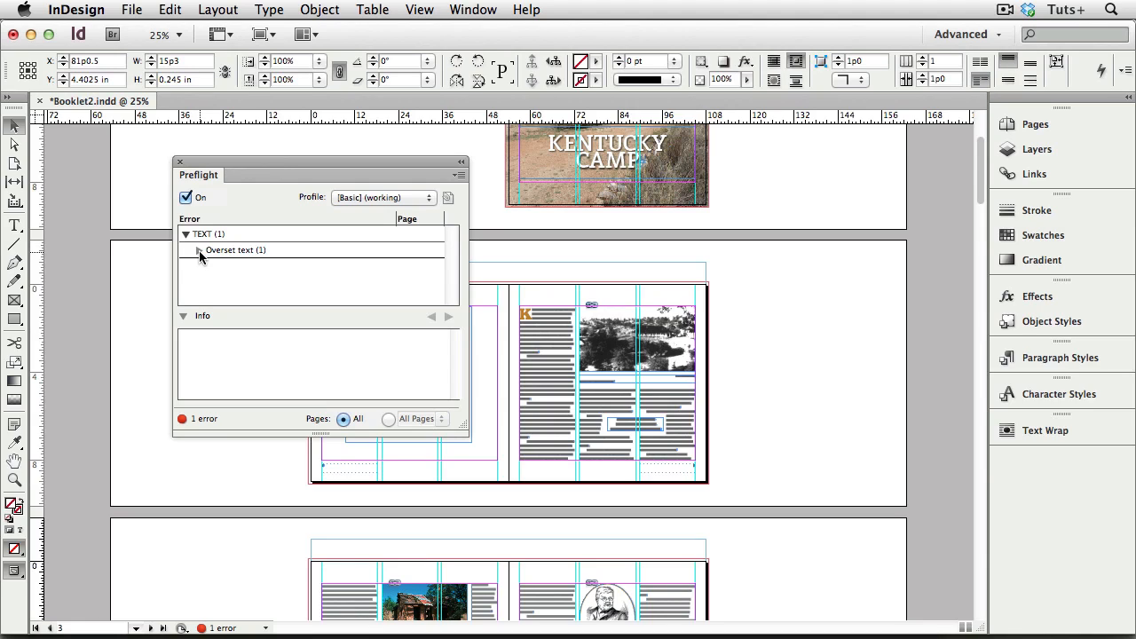
pyautogui.click(197, 252)
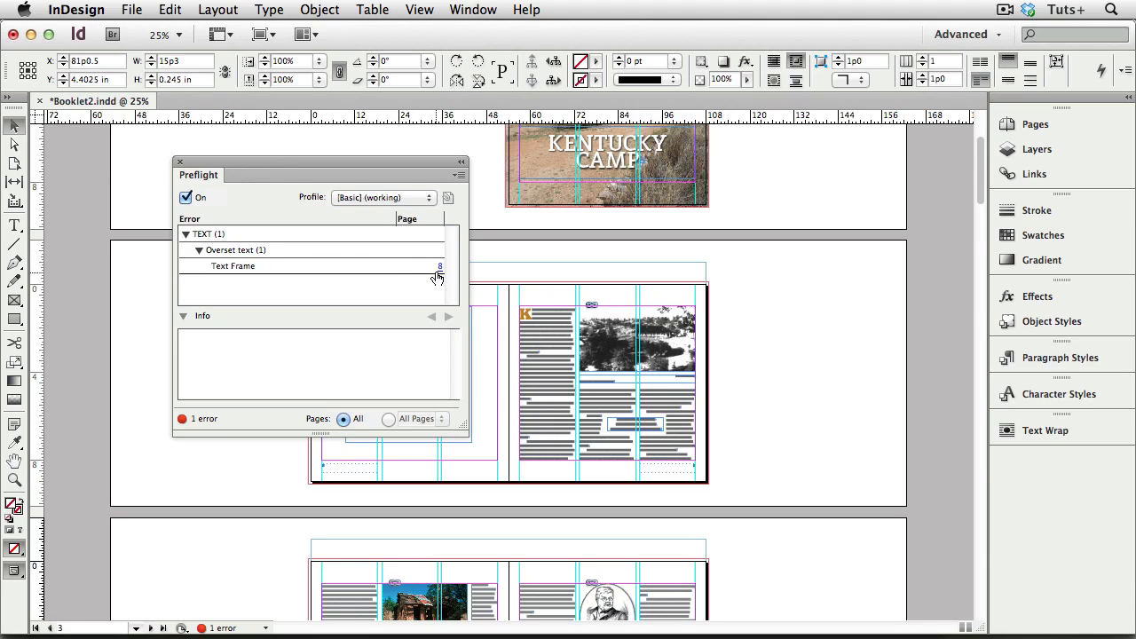
pyautogui.click(439, 270)
pyautogui.click(274, 268)
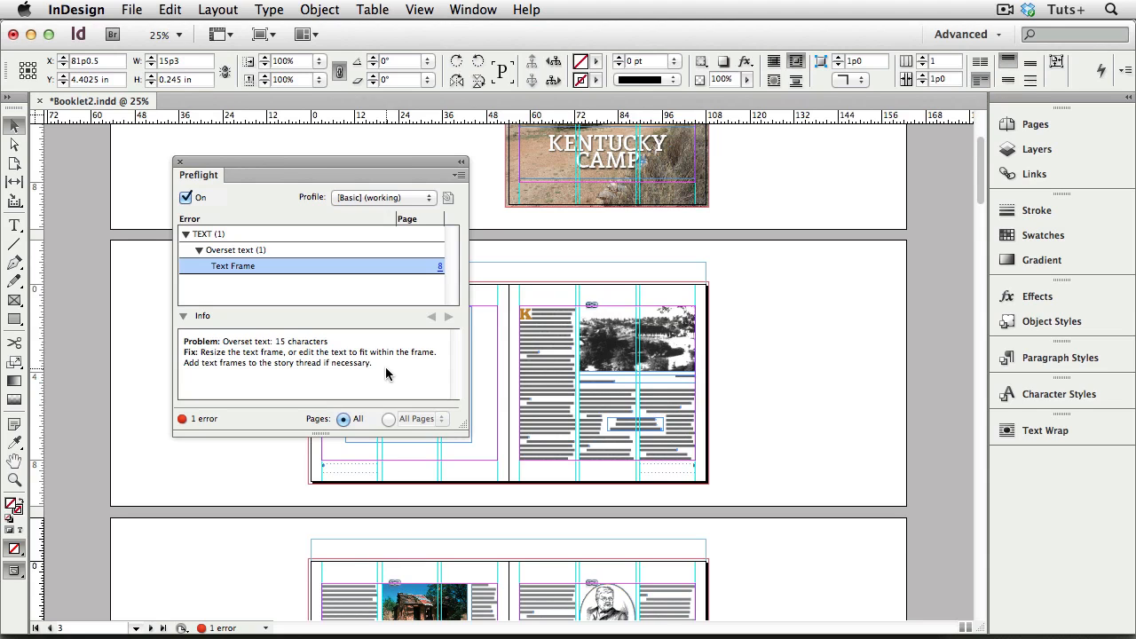
pyautogui.click(439, 266)
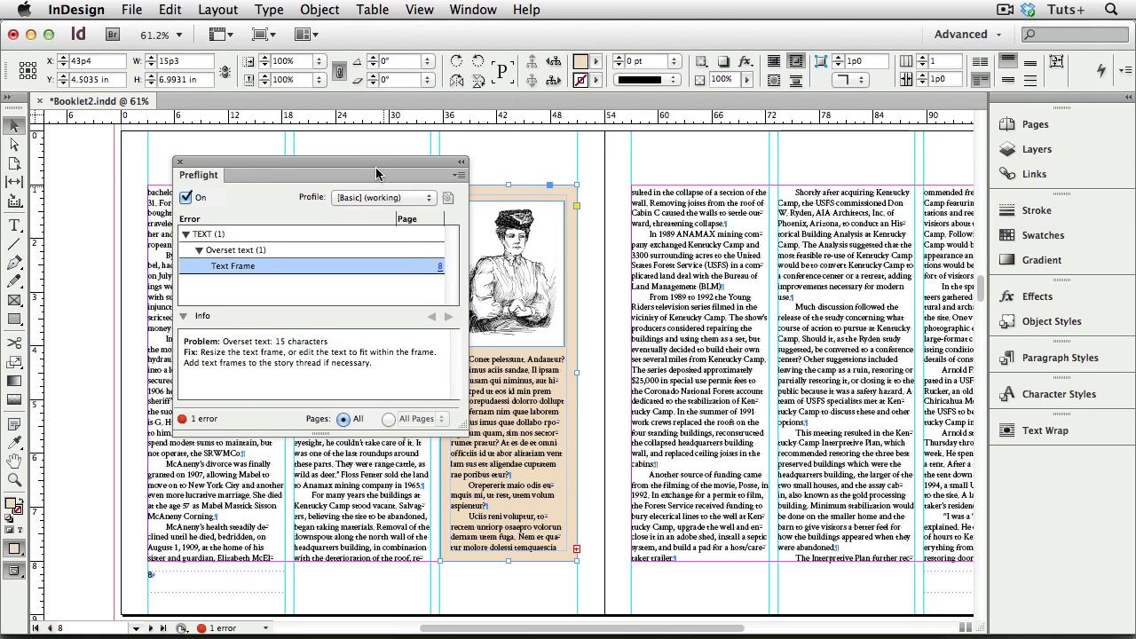
# Step: Shorten the portrait image frame in the tan sidebar on page 8 from its lower edge, to a height of about 2.63 in
pyautogui.moveTo(377, 174); pyautogui.dragTo(313, 171)
pyautogui.moveTo(423, 218); pyautogui.dragTo(619, 566)
pyautogui.click(489, 302)
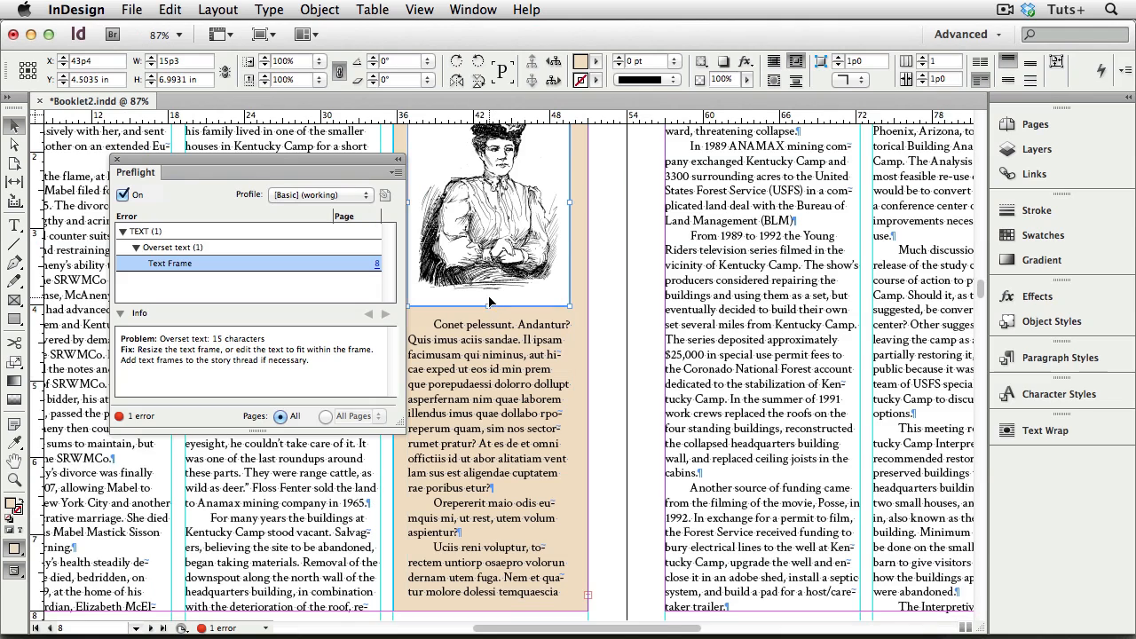
pyautogui.moveTo(489, 303); pyautogui.dragTo(487, 298)
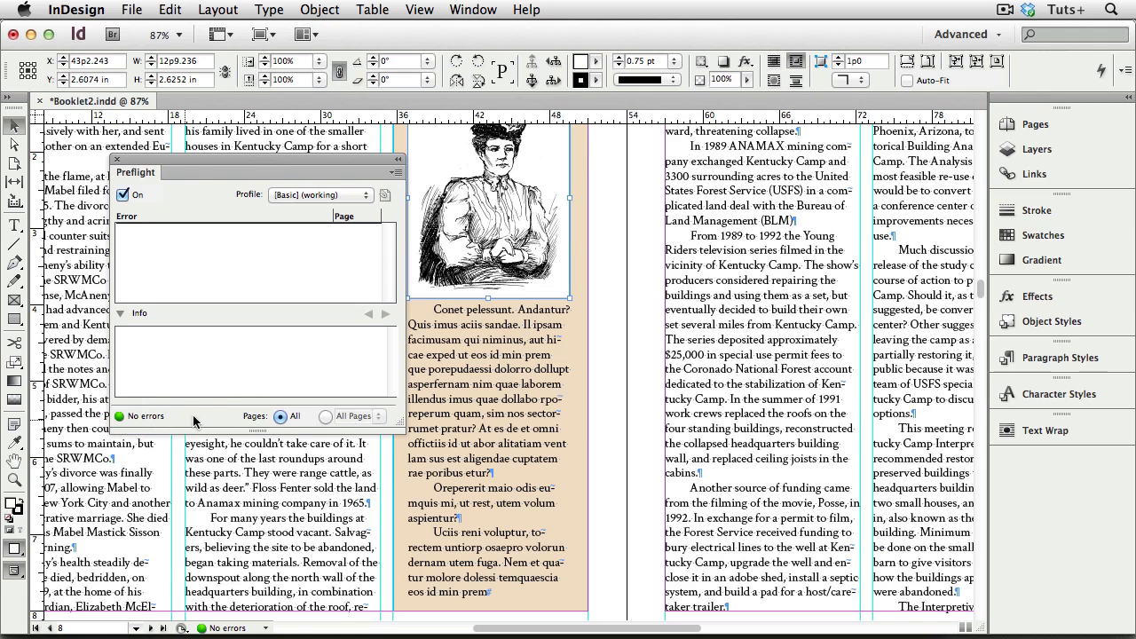
# Step: Examine the General, Links and Color checks of the [Basic] preflight profile, including Color Spaces and Modes Not Allowed
pyautogui.click(394, 173)
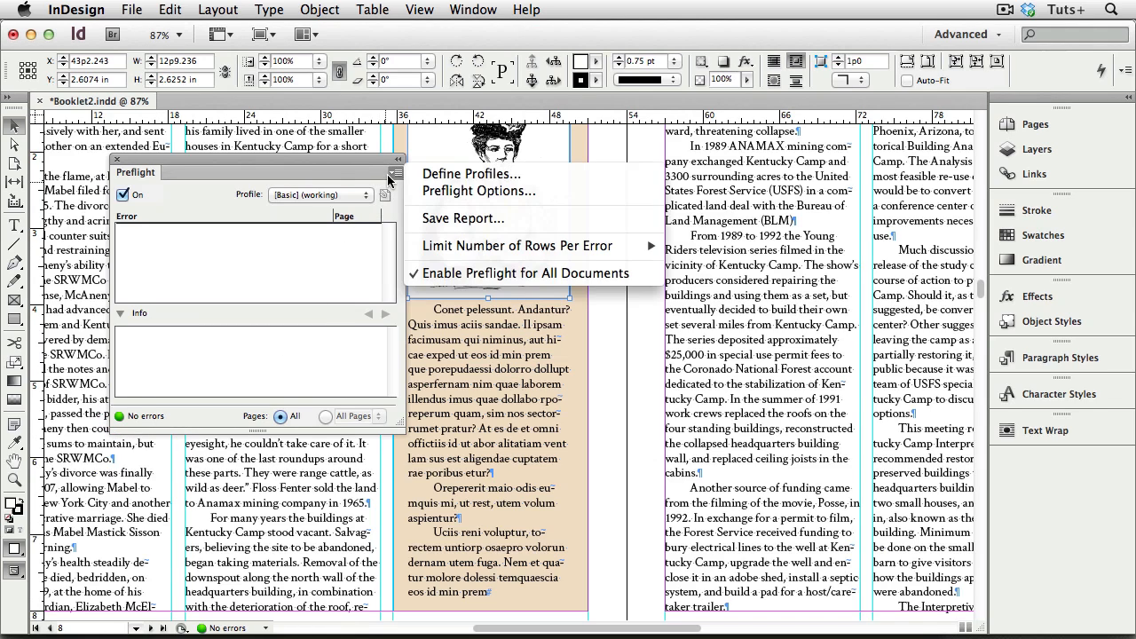
pyautogui.click(417, 182)
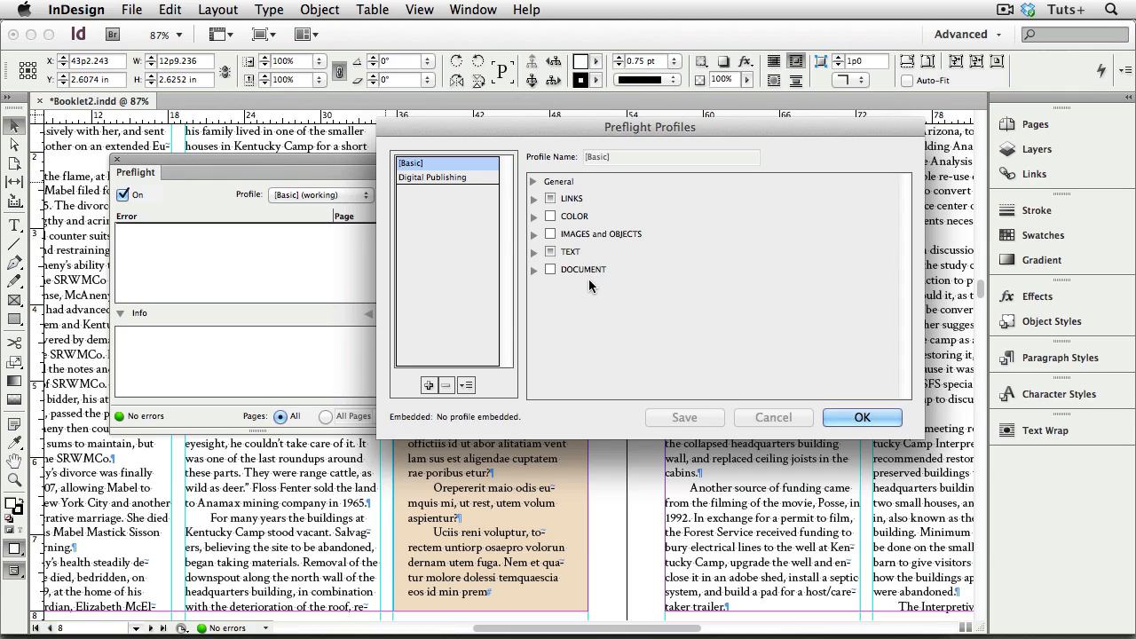
pyautogui.click(533, 182)
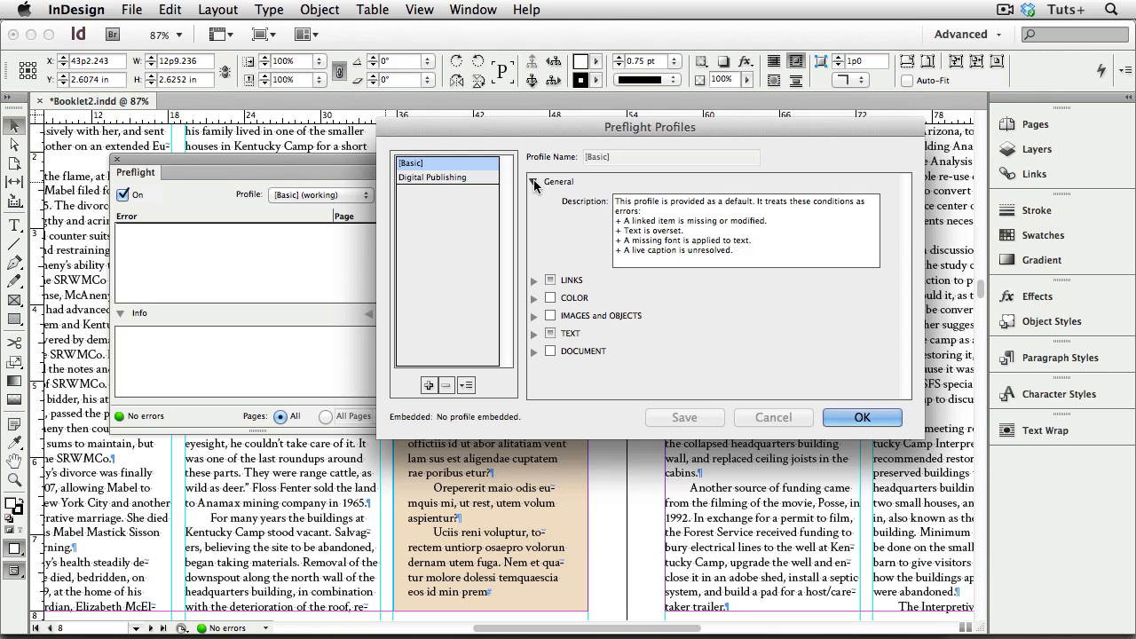
pyautogui.click(534, 281)
pyautogui.click(534, 352)
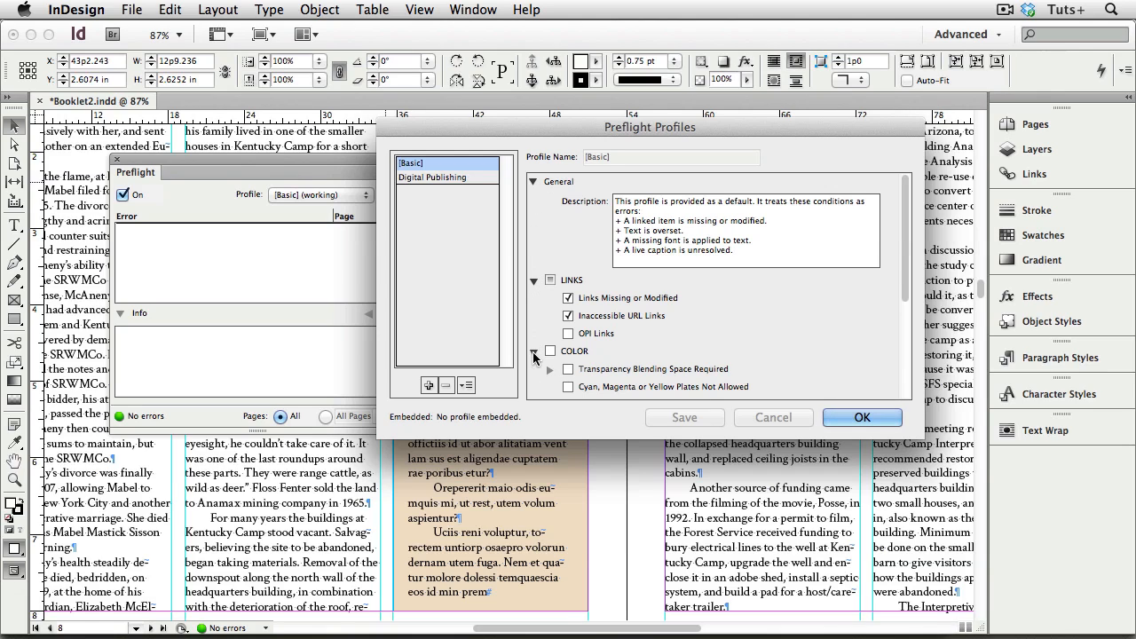
pyautogui.scroll(-3, 617, 317)
pyautogui.scroll(-2, 616, 317)
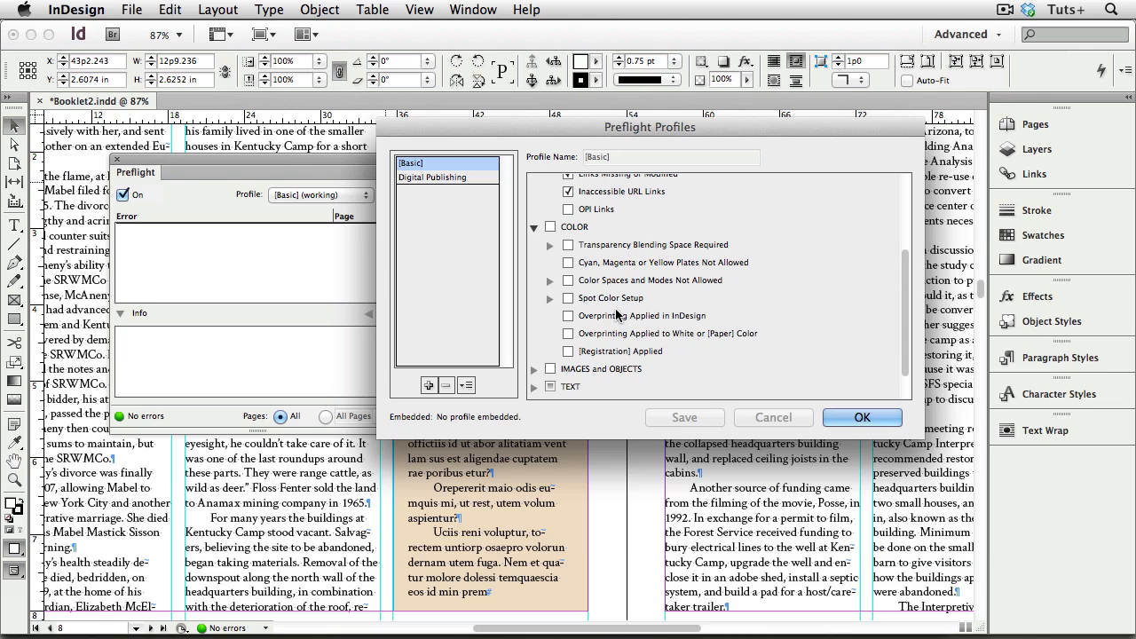
pyautogui.click(550, 280)
# Step: Create a new preflight profile based on [Basic], named with the owner's first name followed by "Profile"
pyautogui.click(569, 281)
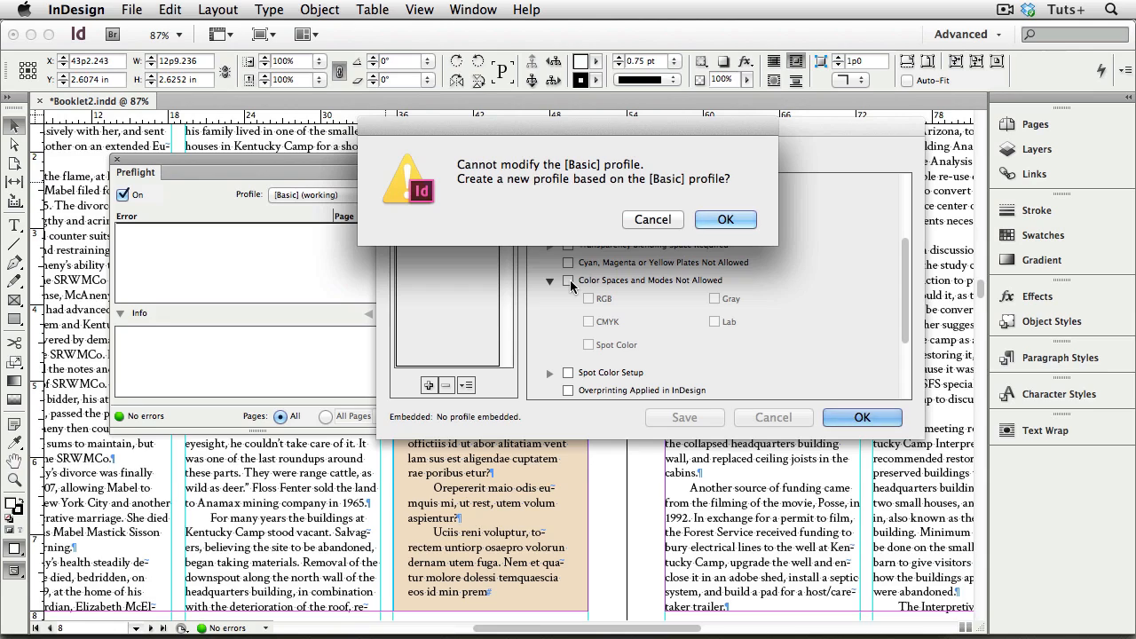
pyautogui.click(724, 220)
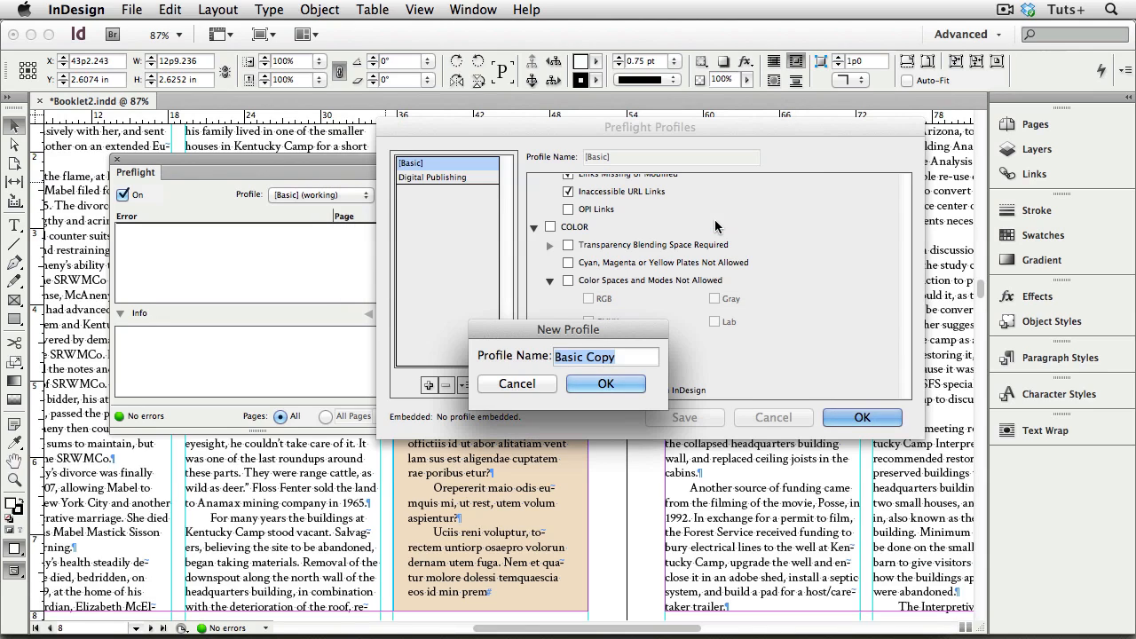
pyautogui.write("Cheryl's Profile")
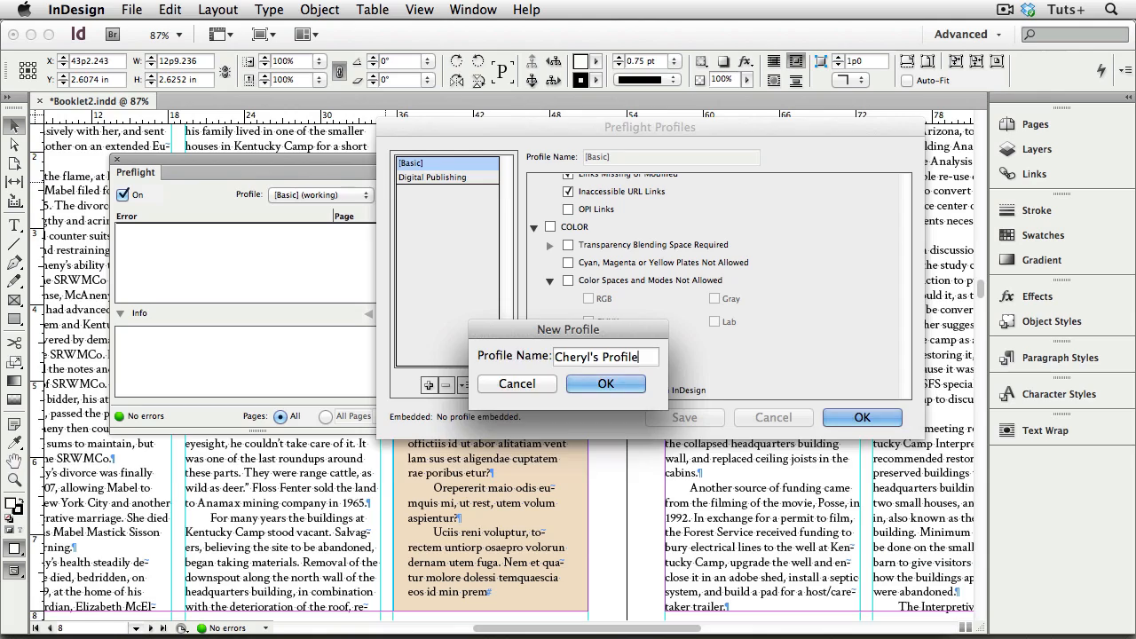
pyautogui.press('Return')
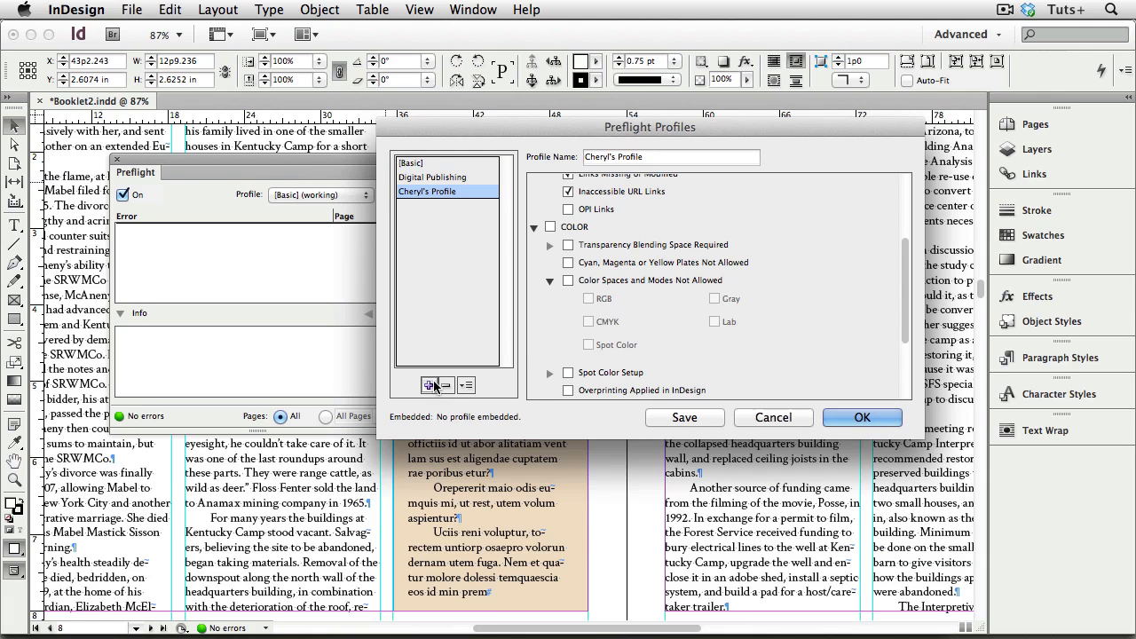
# Step: In the new profile, disallow the RGB color space and turn on the Image Resolution check with its default minimums
pyautogui.click(570, 281)
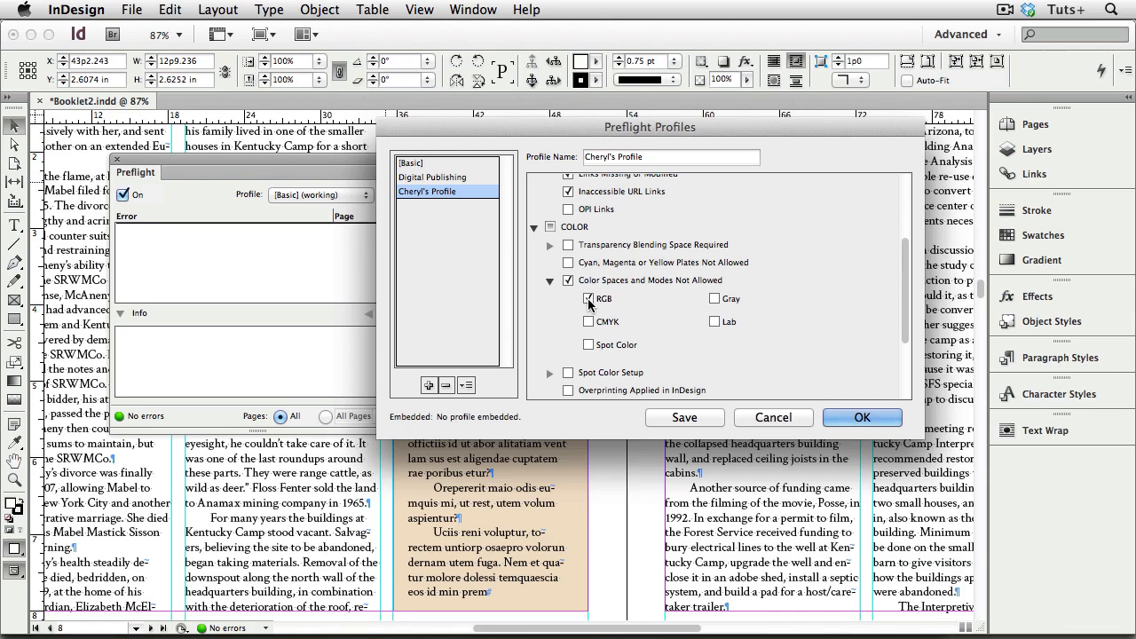
pyautogui.scroll(-3, 577, 308)
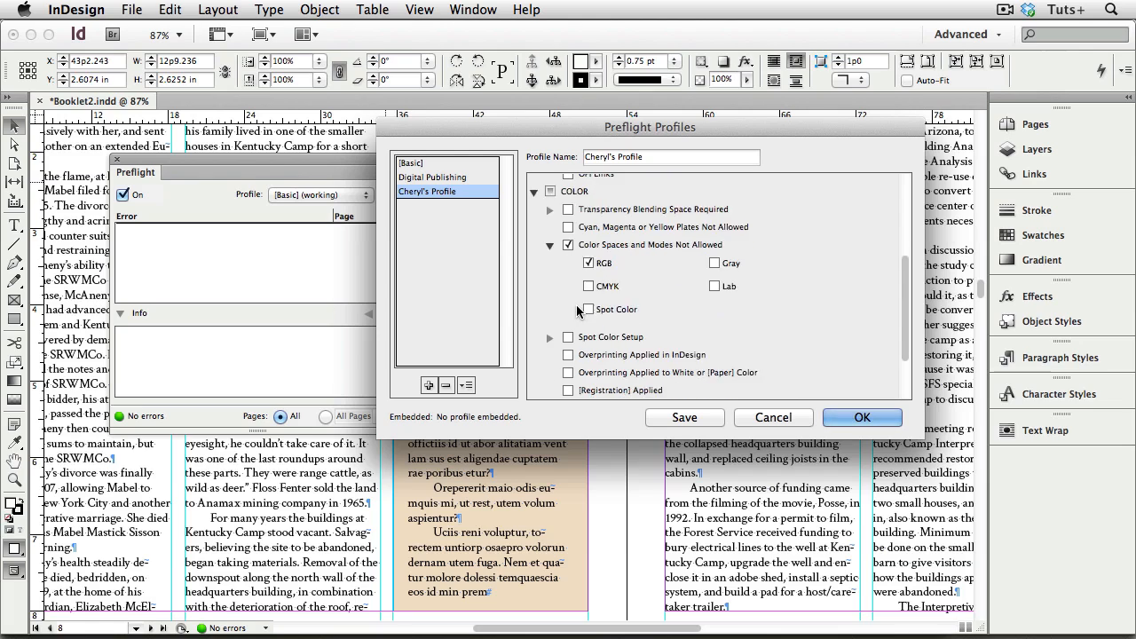
pyautogui.scroll(-1, 578, 308)
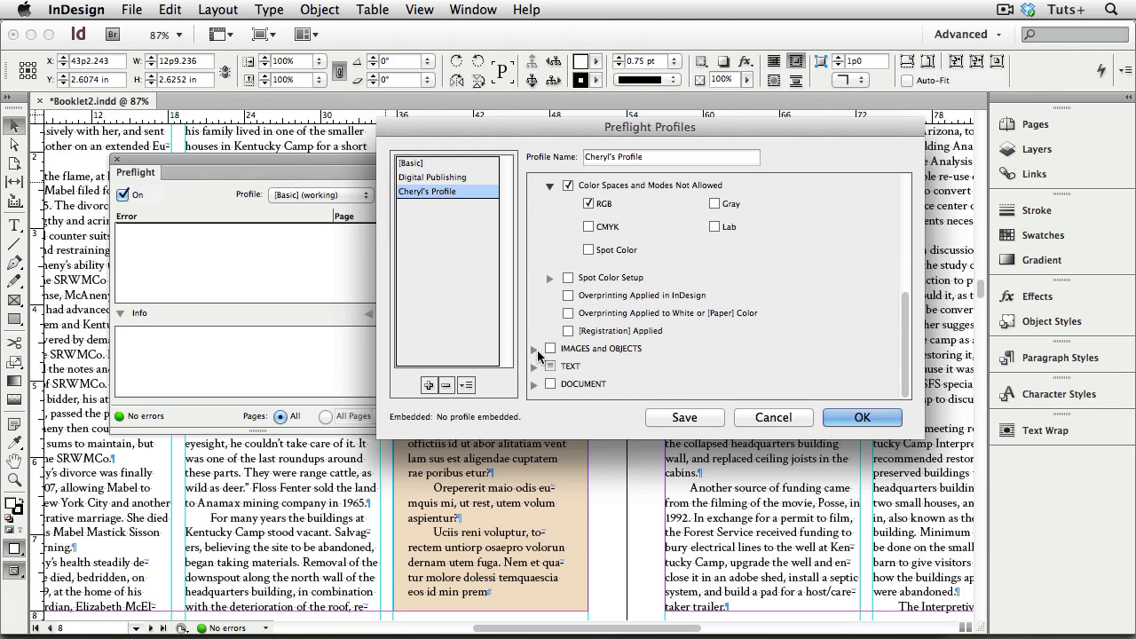
pyautogui.click(535, 348)
pyautogui.scroll(-4, 680, 318)
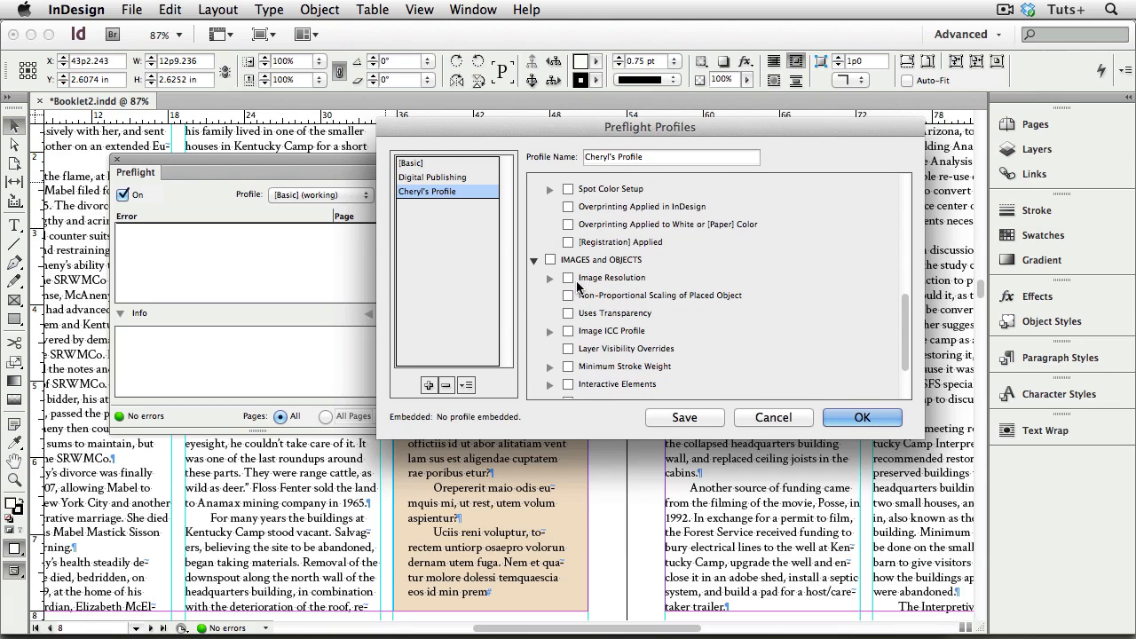
pyautogui.click(569, 278)
pyautogui.click(549, 277)
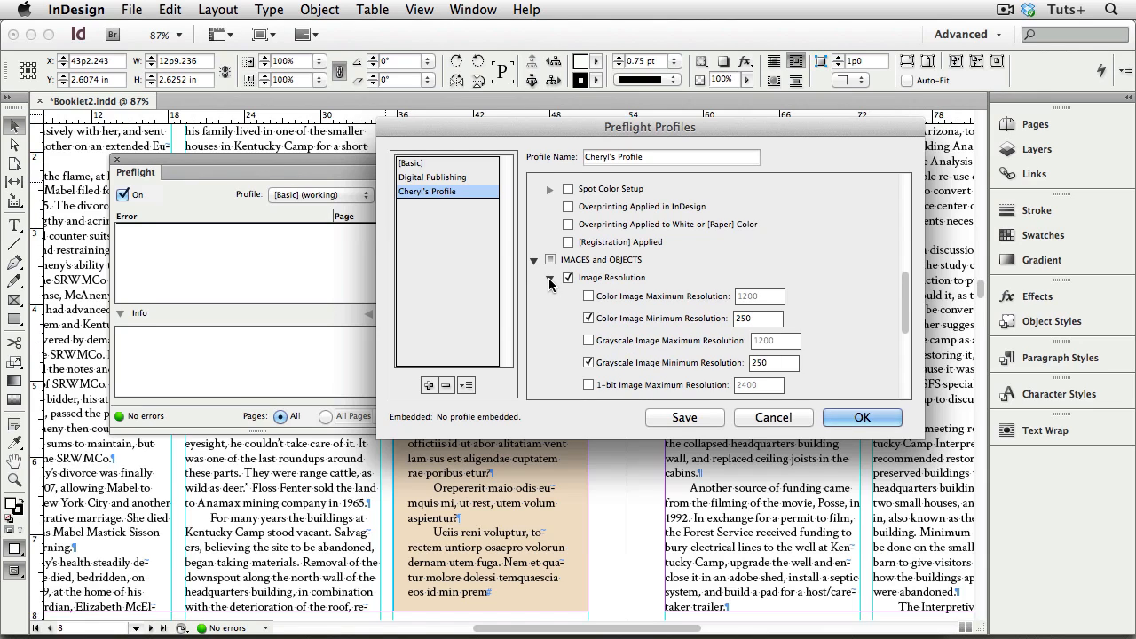
pyautogui.scroll(-1, 561, 297)
pyautogui.scroll(-2, 561, 297)
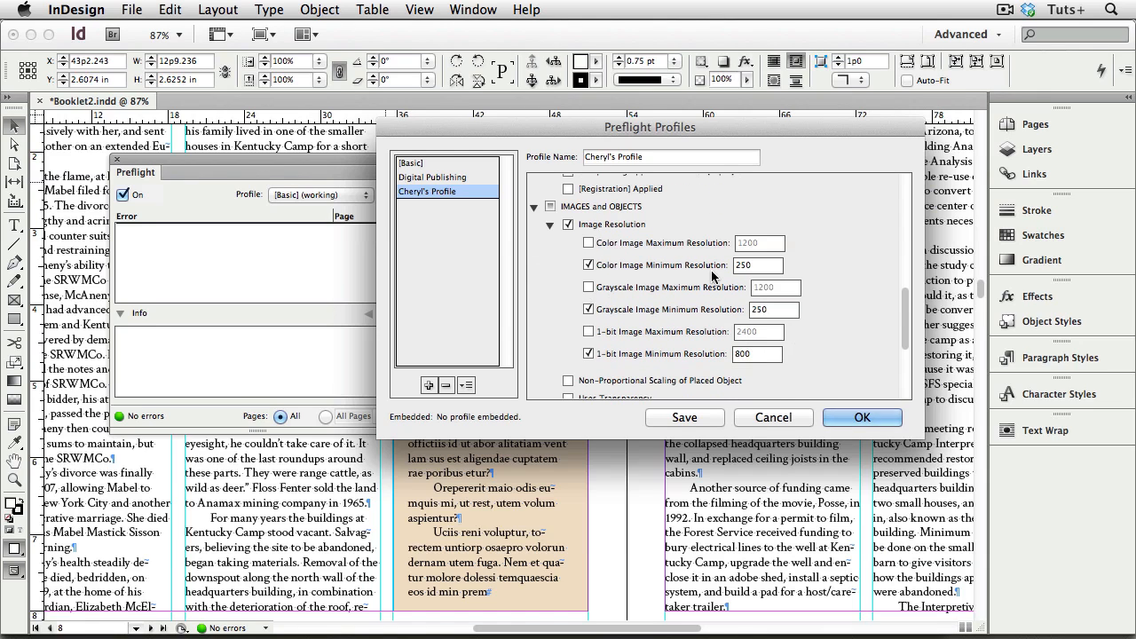
# Step: Turn on the Paragraph Style and Character Style Overrides check in the profile's Text rules
pyautogui.scroll(-8, 599, 293)
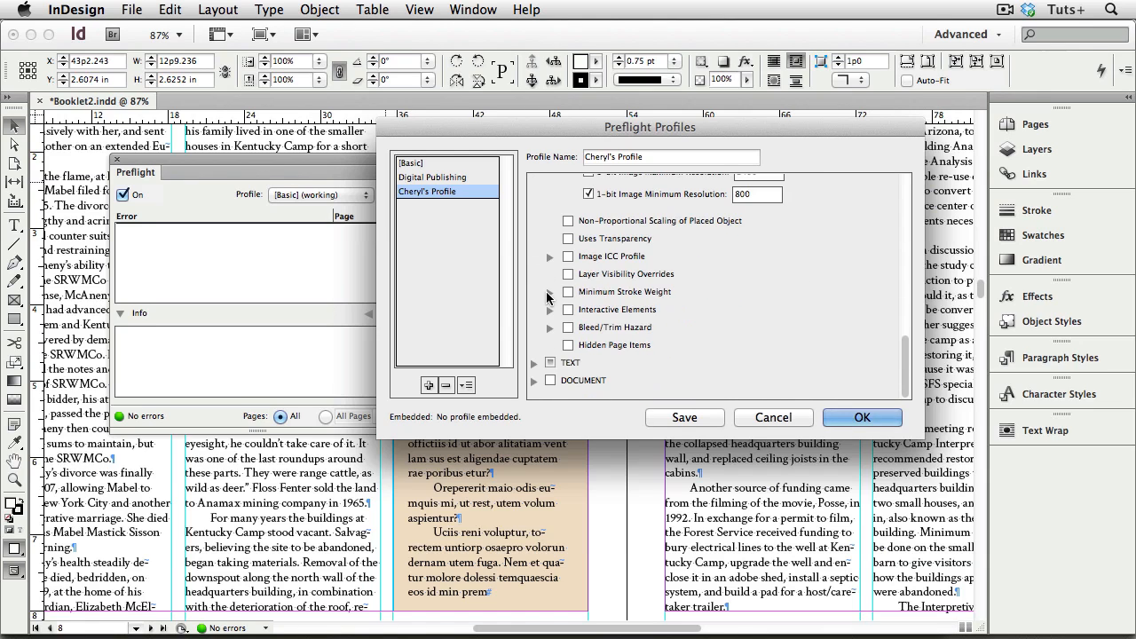
pyautogui.click(533, 363)
pyautogui.scroll(-7, 627, 317)
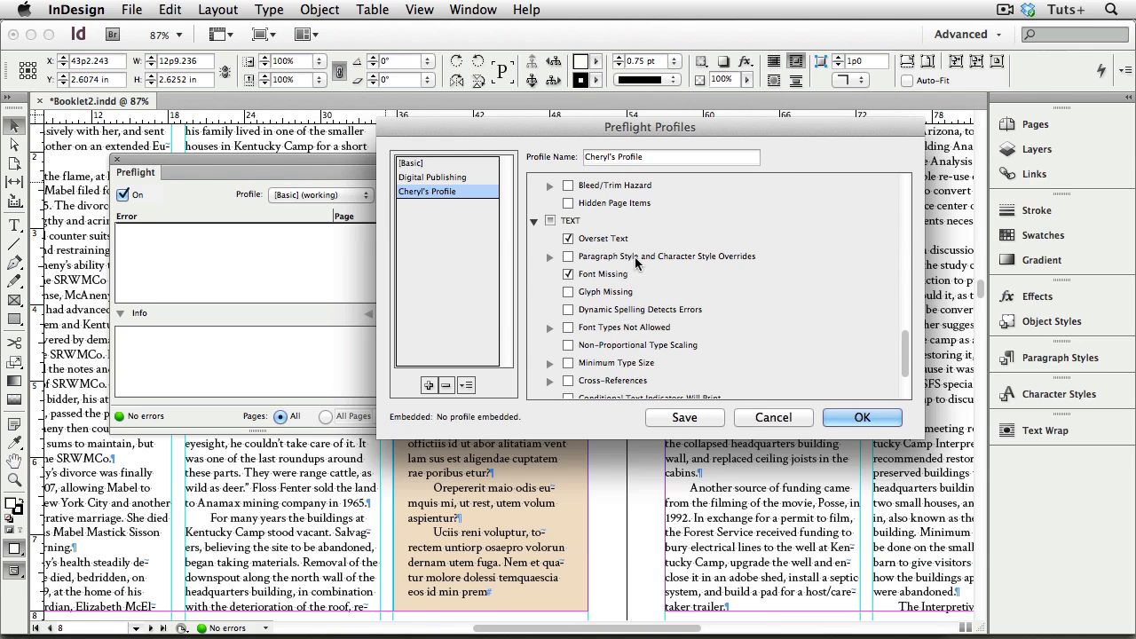
pyautogui.click(550, 257)
pyautogui.click(568, 256)
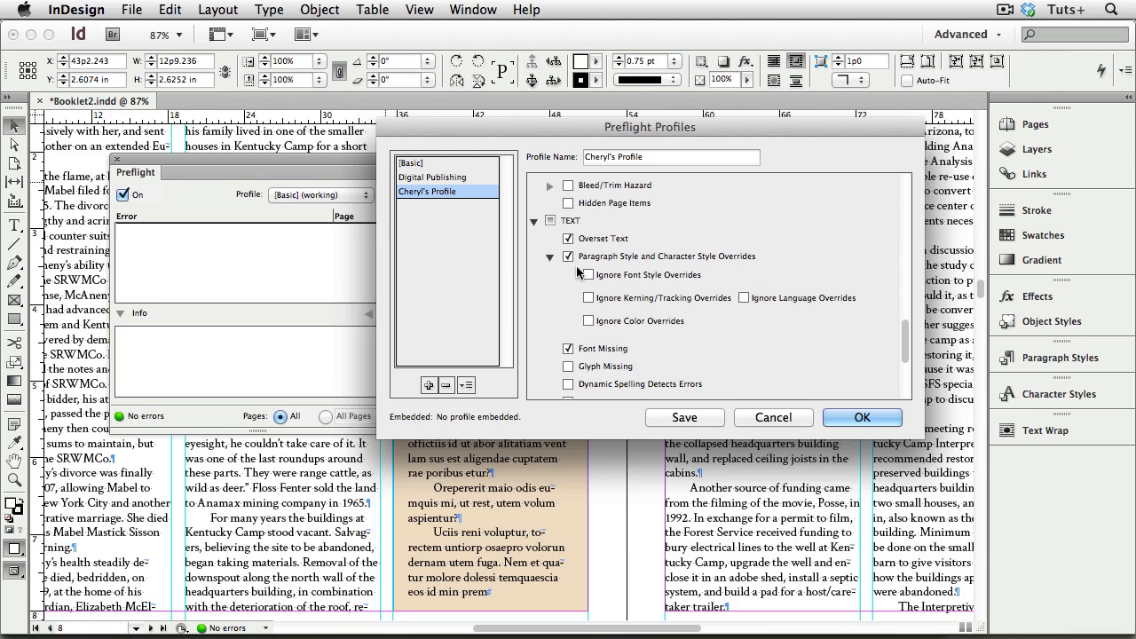
# Step: Save the custom profile, close the profile definitions, and make it the active profile for preflighting the booklet
pyautogui.click(684, 417)
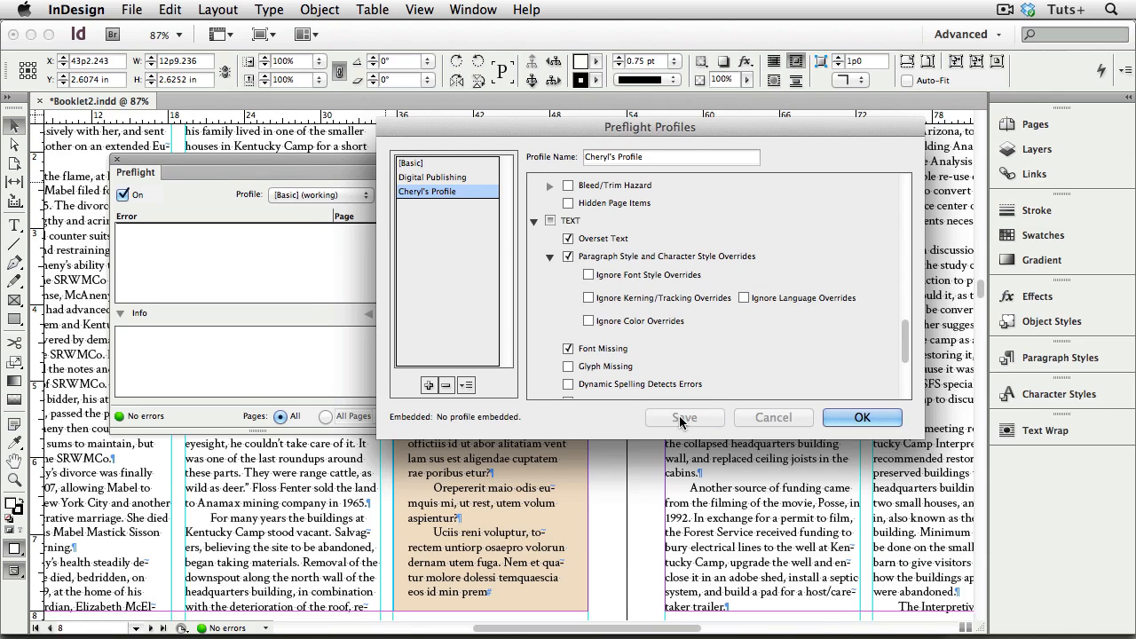
pyautogui.click(862, 417)
pyautogui.click(366, 195)
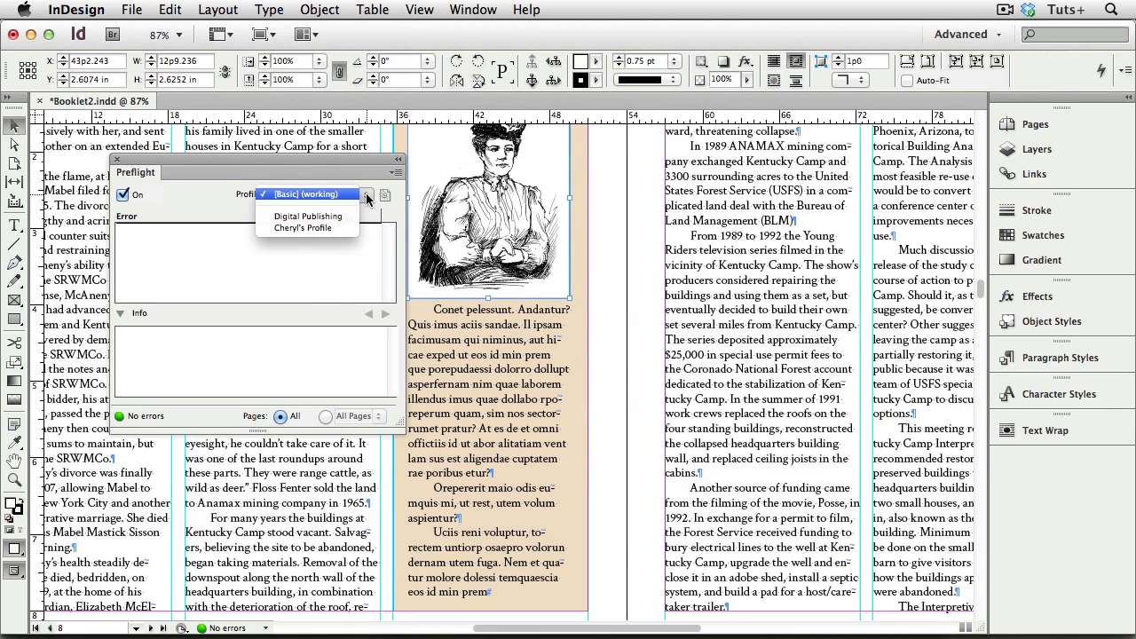
pyautogui.click(346, 227)
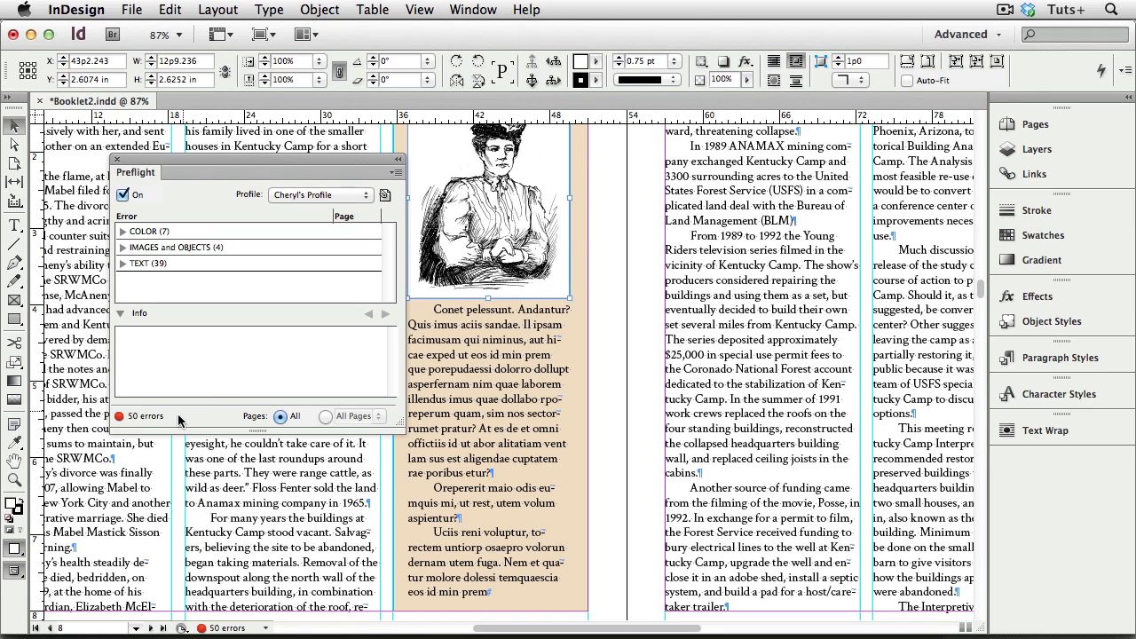
# Step: Go to the image resolution error for Headquarters Building from Hill.tif on page 3, review its link info, and close Preflight
pyautogui.click(122, 247)
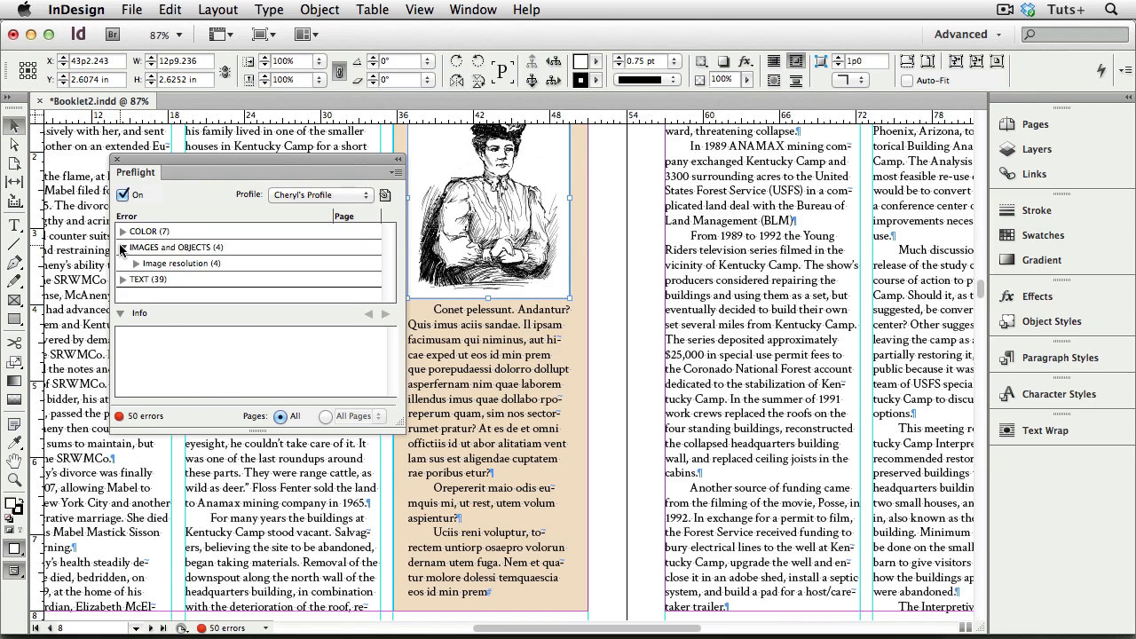
pyautogui.click(136, 263)
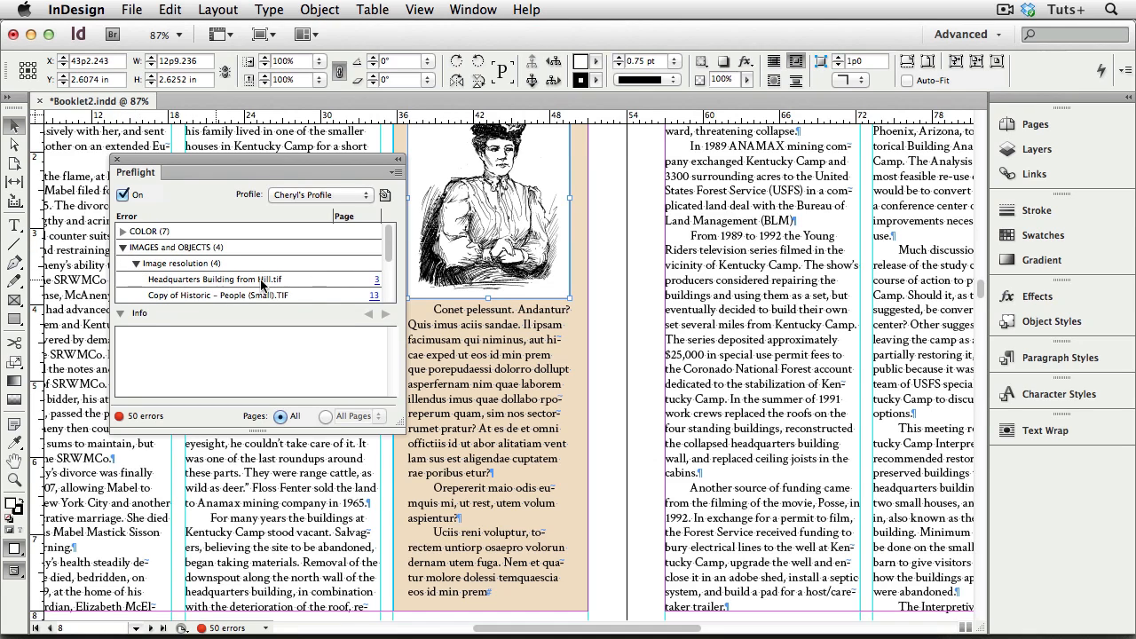
pyautogui.click(377, 281)
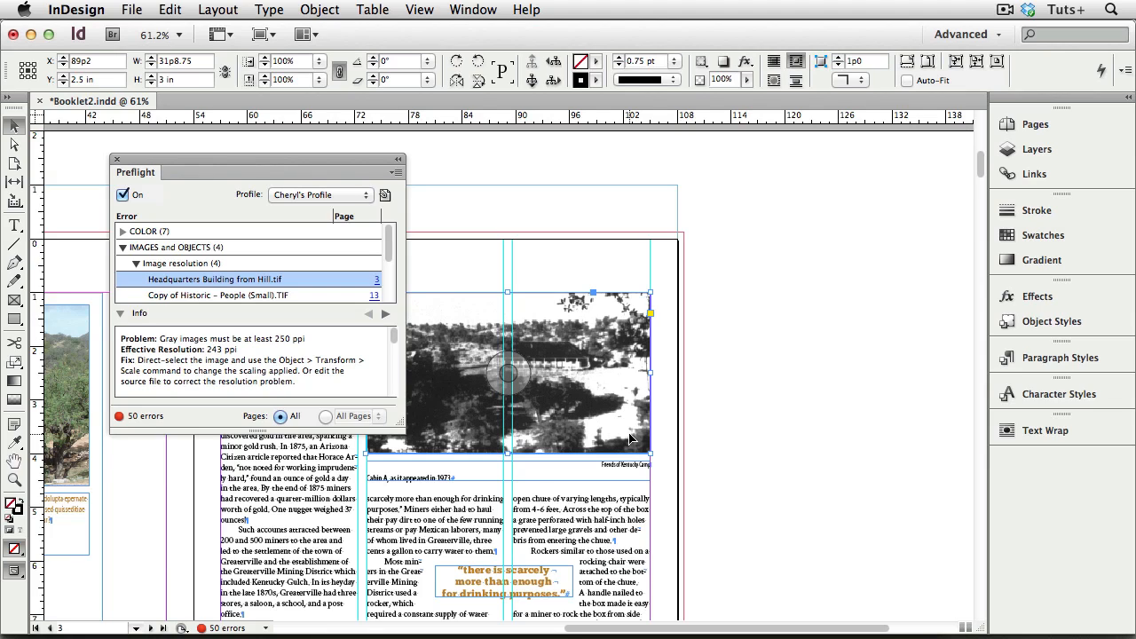
pyautogui.click(1032, 176)
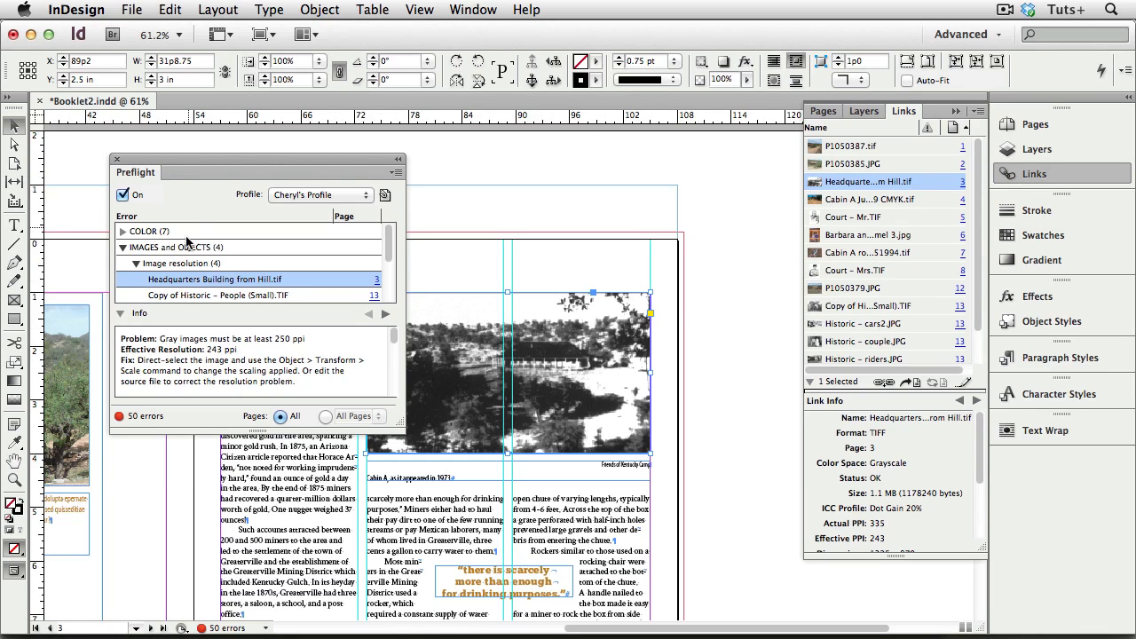
pyautogui.click(116, 160)
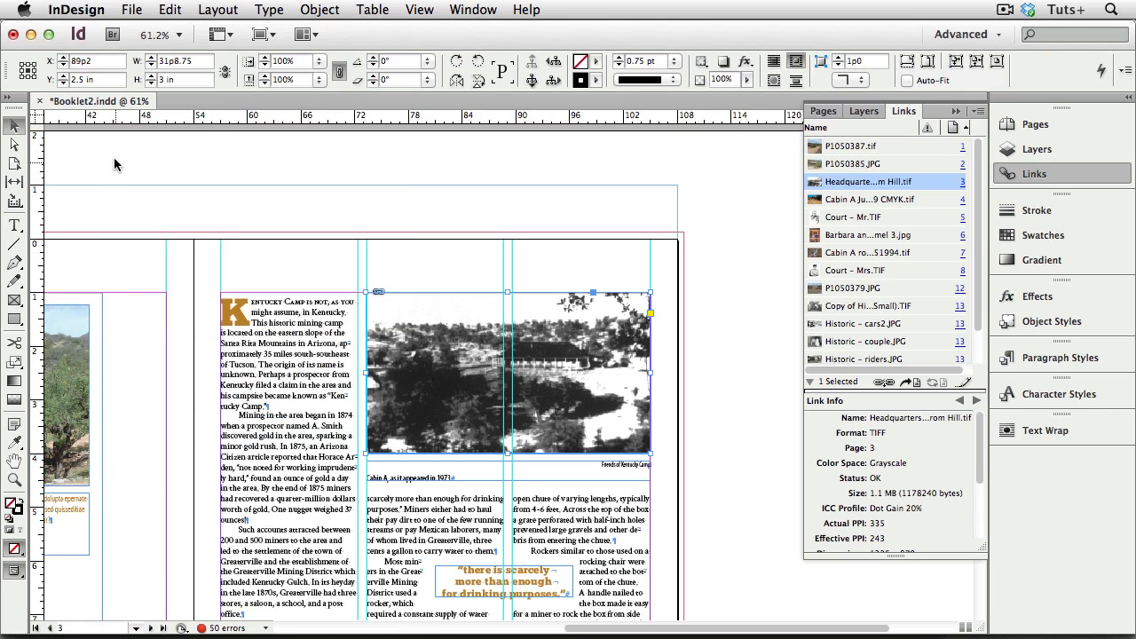
# Step: Start the Package check for the booklet and show only the problem fonts in its Fonts section
pyautogui.click(264, 627)
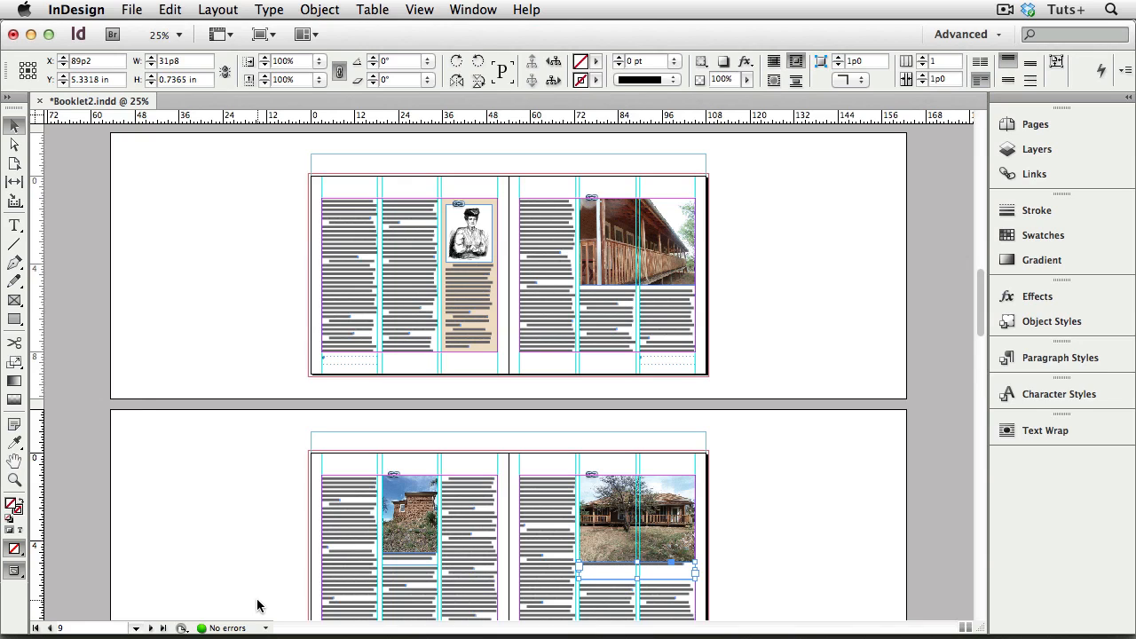
pyautogui.click(133, 10)
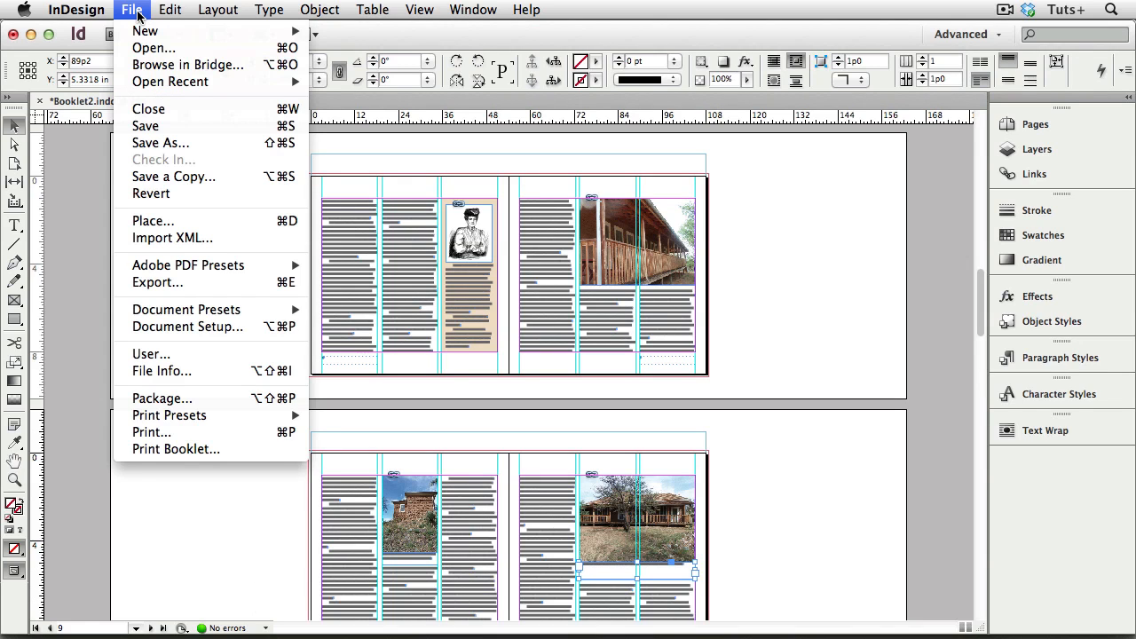
pyautogui.click(231, 402)
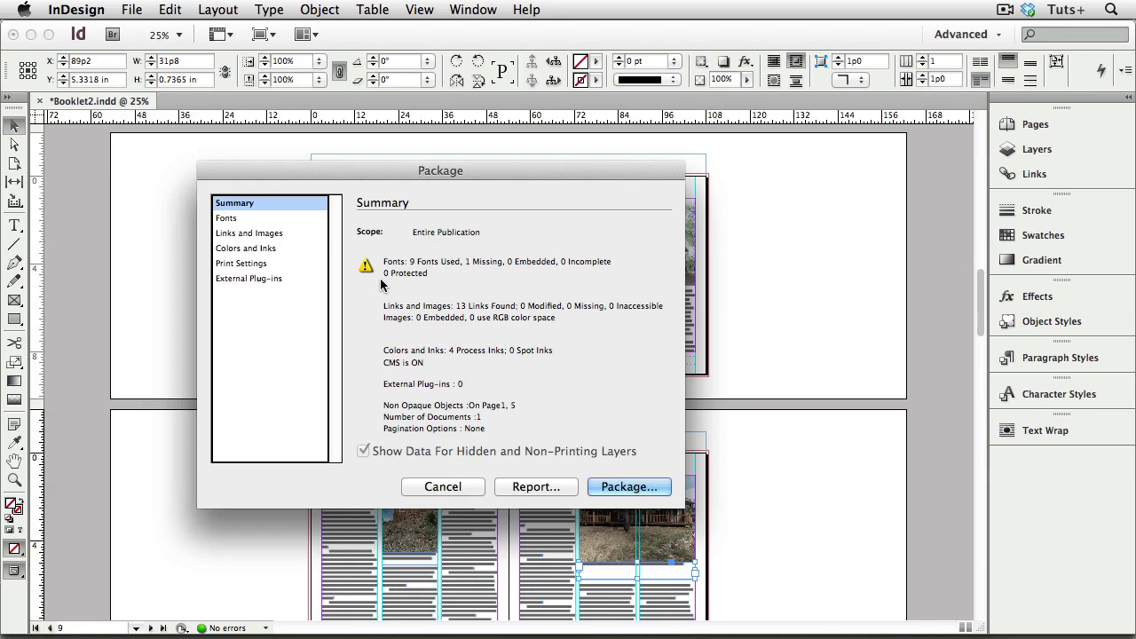
pyautogui.click(251, 220)
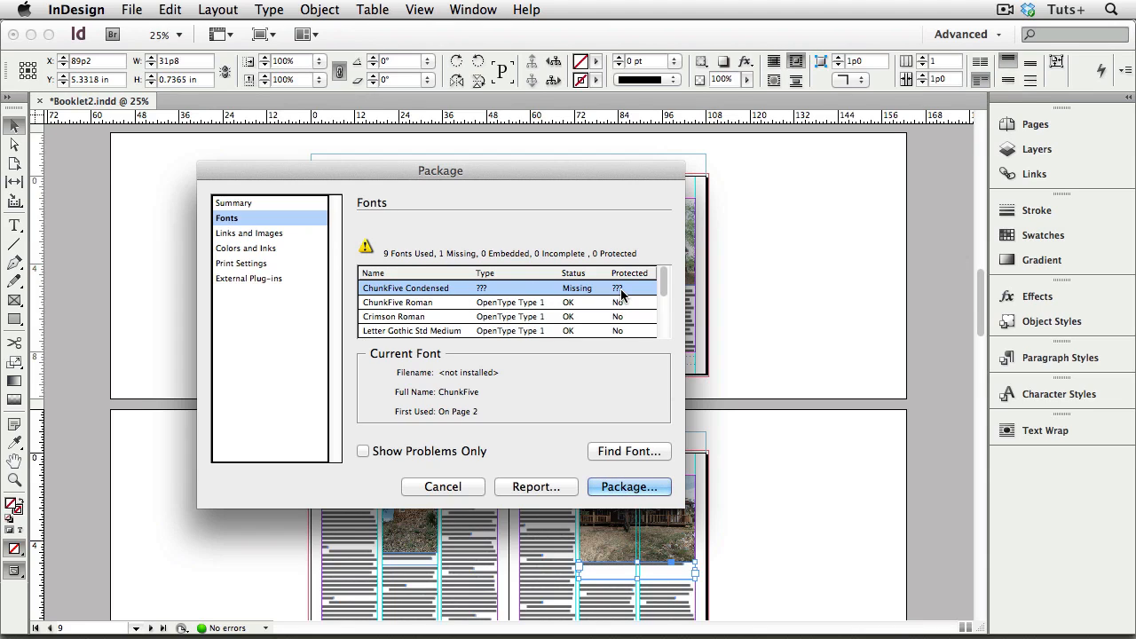
pyautogui.click(363, 451)
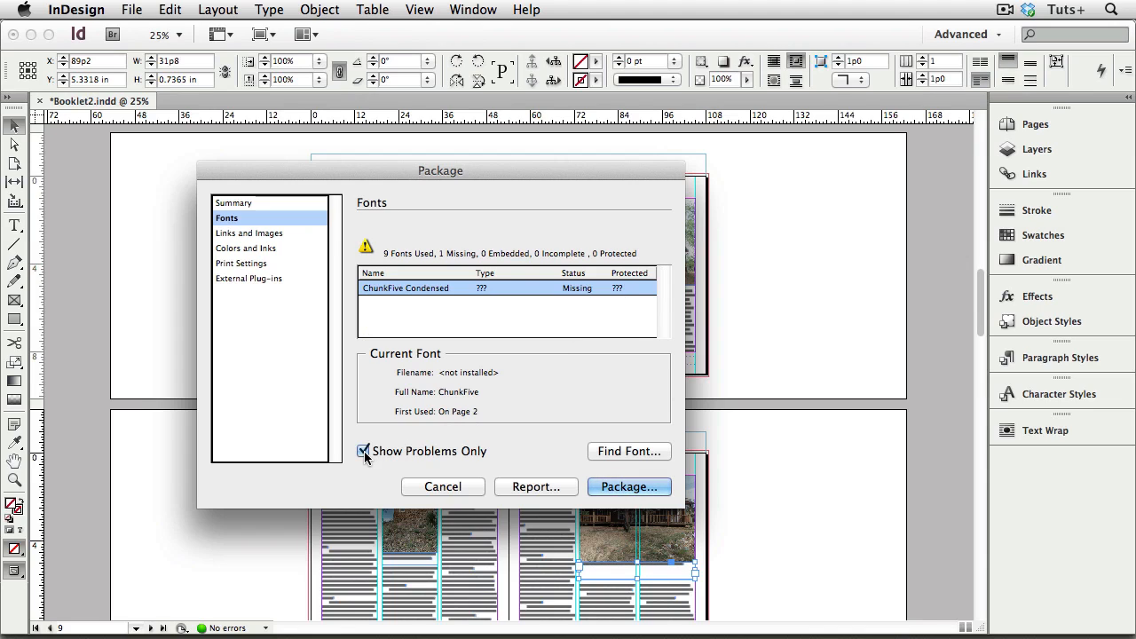
# Step: Replace every use of the missing ChunkFive Condensed font with ChunkFive Roman, then finish the font search
pyautogui.click(627, 452)
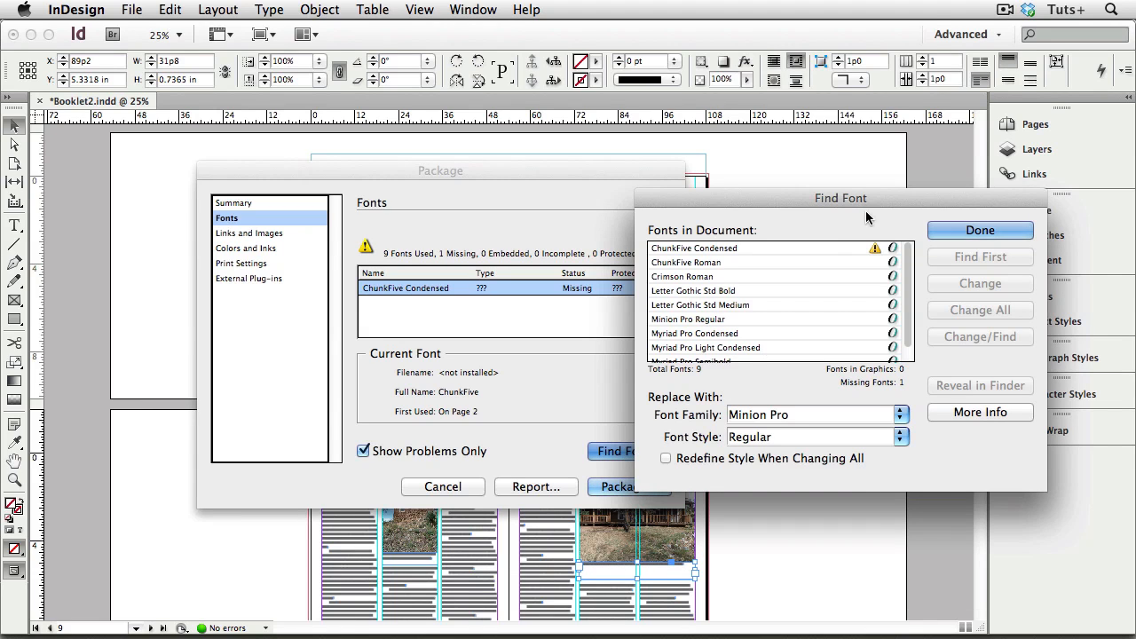
pyautogui.moveTo(880, 201); pyautogui.dragTo(765, 157)
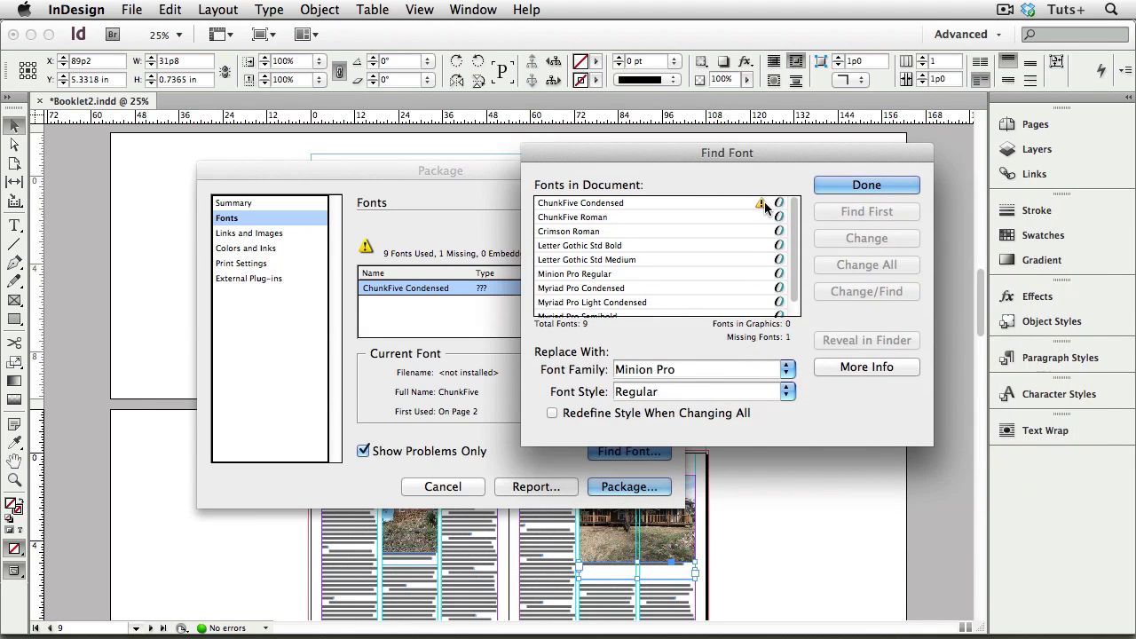
pyautogui.click(688, 203)
pyautogui.click(788, 372)
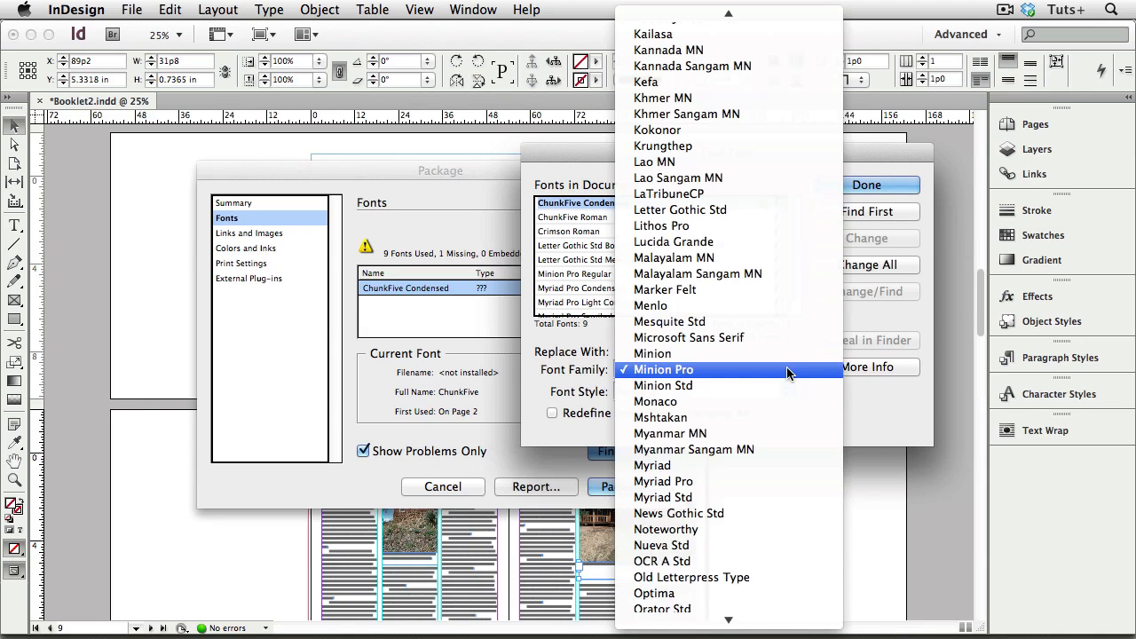
pyautogui.write('ch')
pyautogui.click(675, 157)
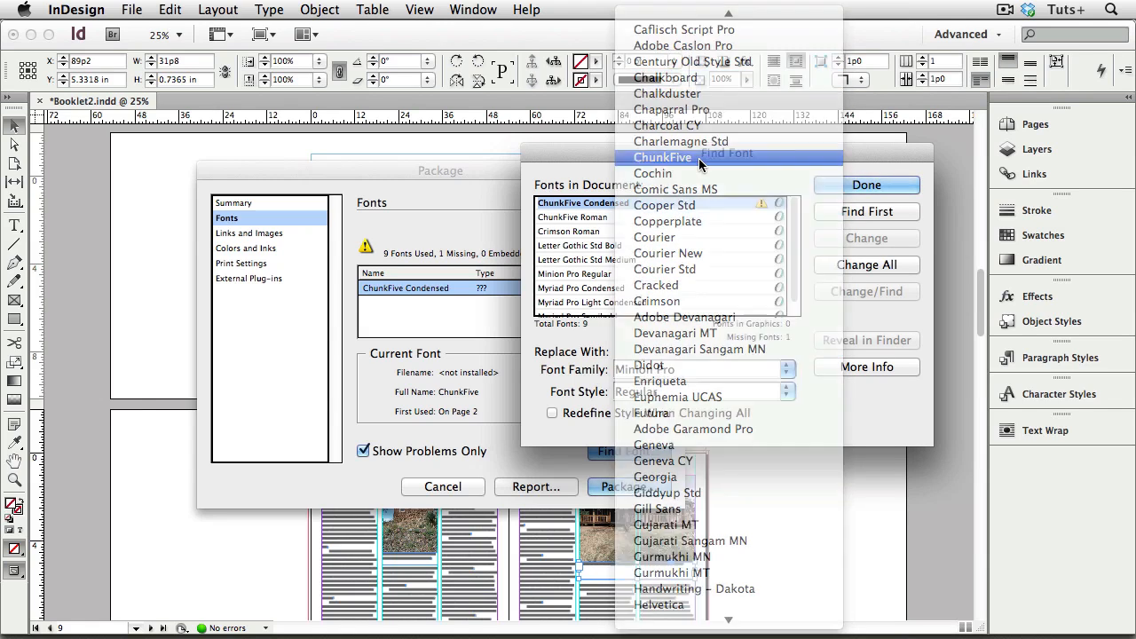
pyautogui.click(847, 267)
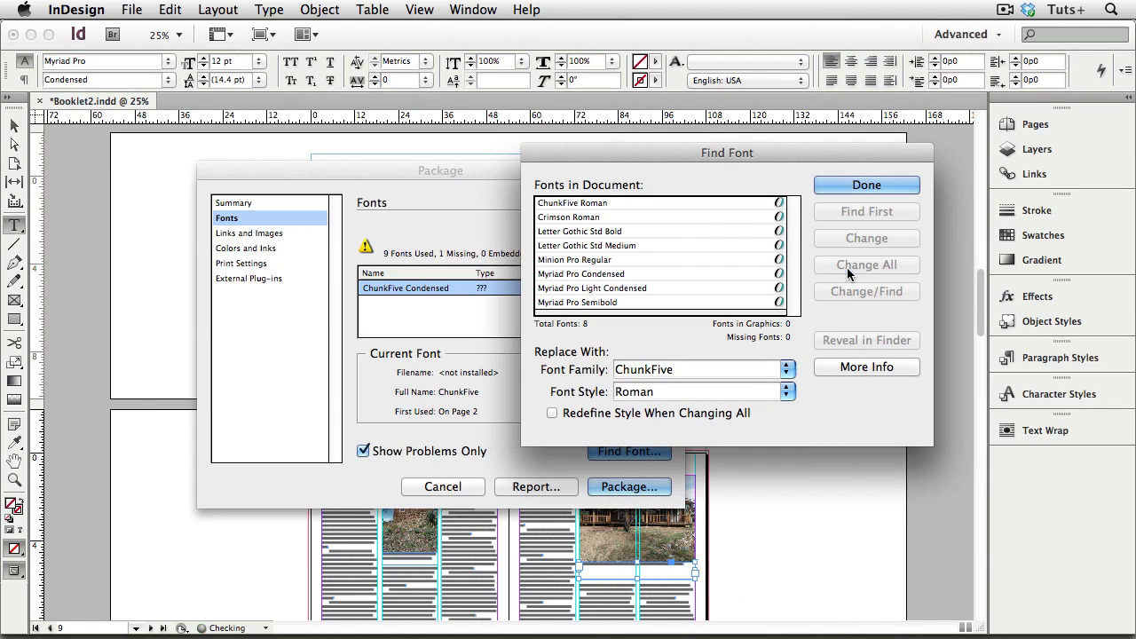
pyautogui.click(846, 183)
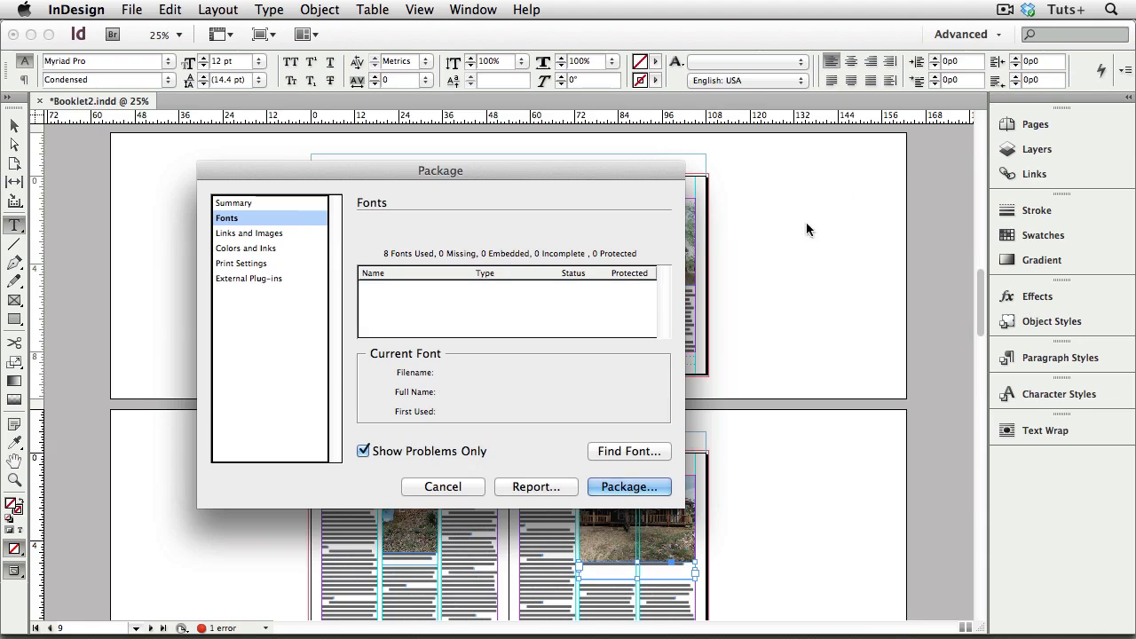
# Step: Review the package's Links and Images list and its Colors and Inks list
pyautogui.click(286, 233)
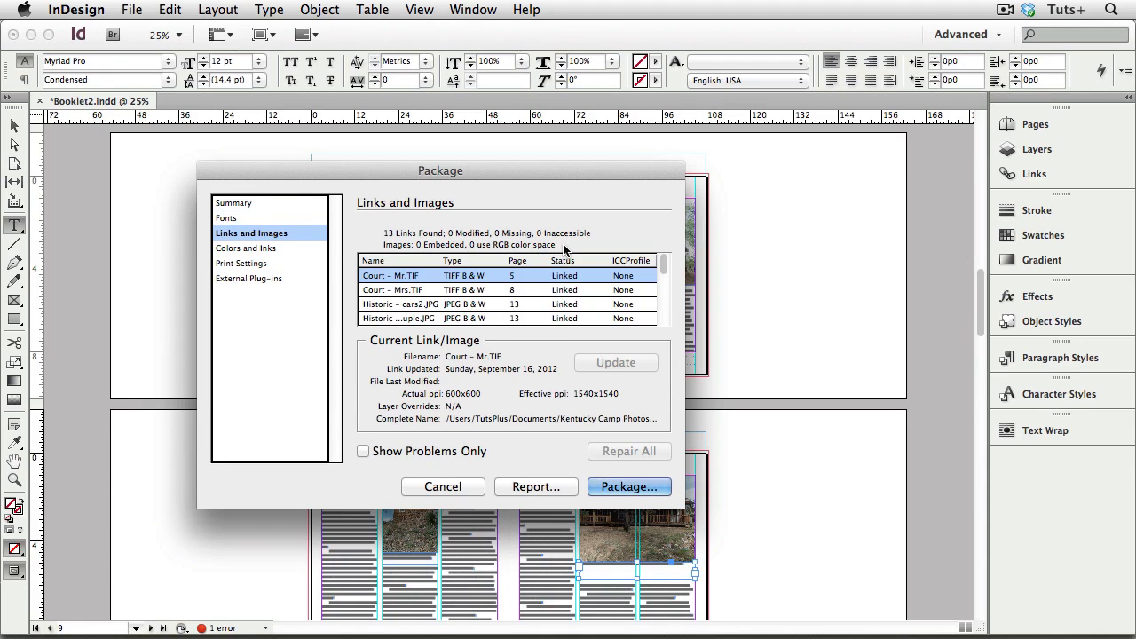
pyautogui.scroll(-3, 572, 294)
pyautogui.scroll(-3, 572, 293)
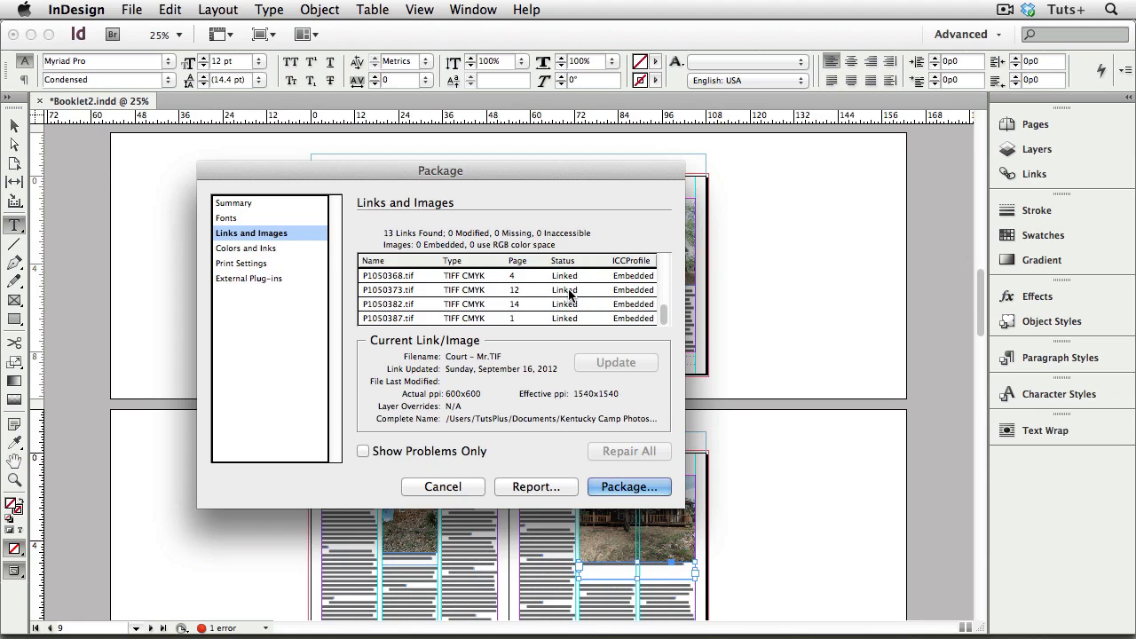
pyautogui.click(279, 247)
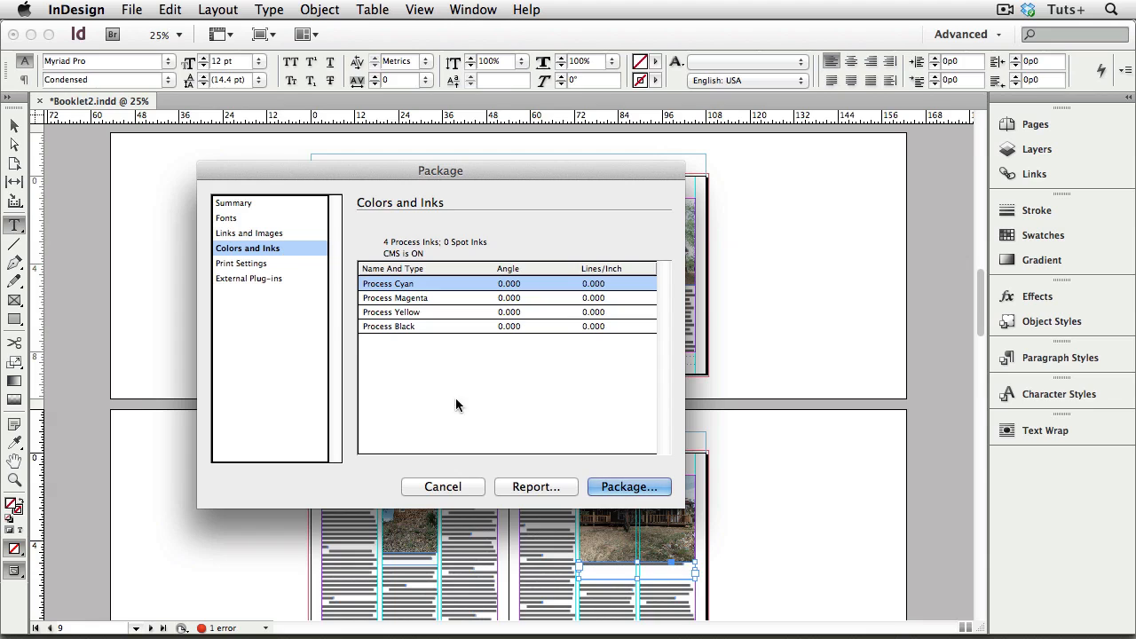
# Step: Proceed with packaging, save the publication, and accept Instructions.txt as the printing instructions file with the contact fields blank
pyautogui.click(625, 487)
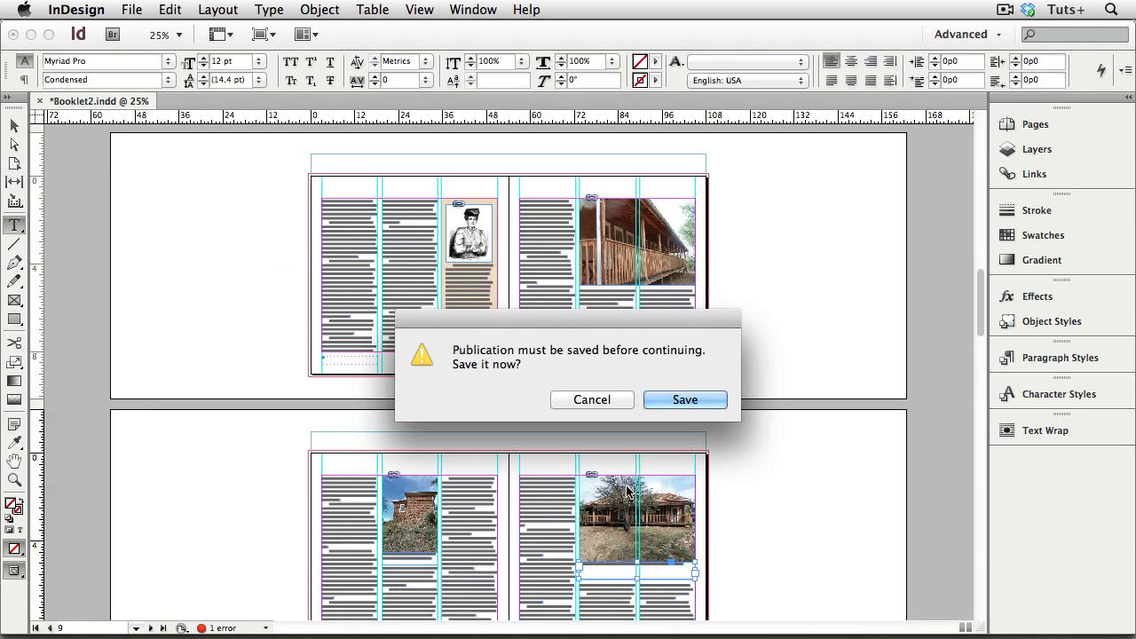
pyautogui.click(677, 401)
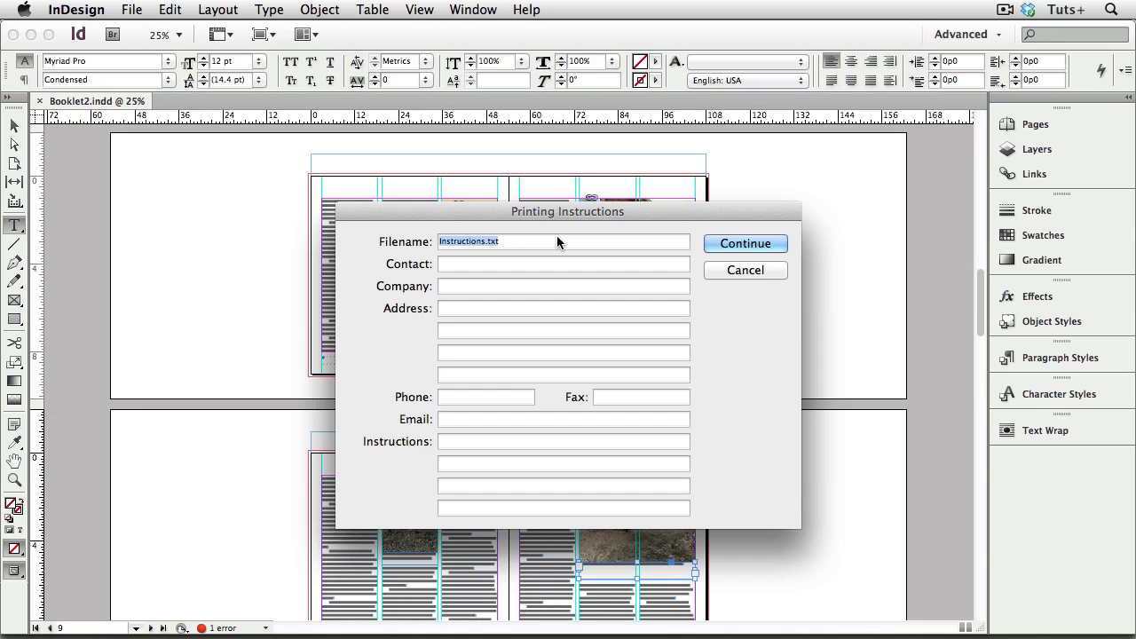
pyautogui.click(731, 243)
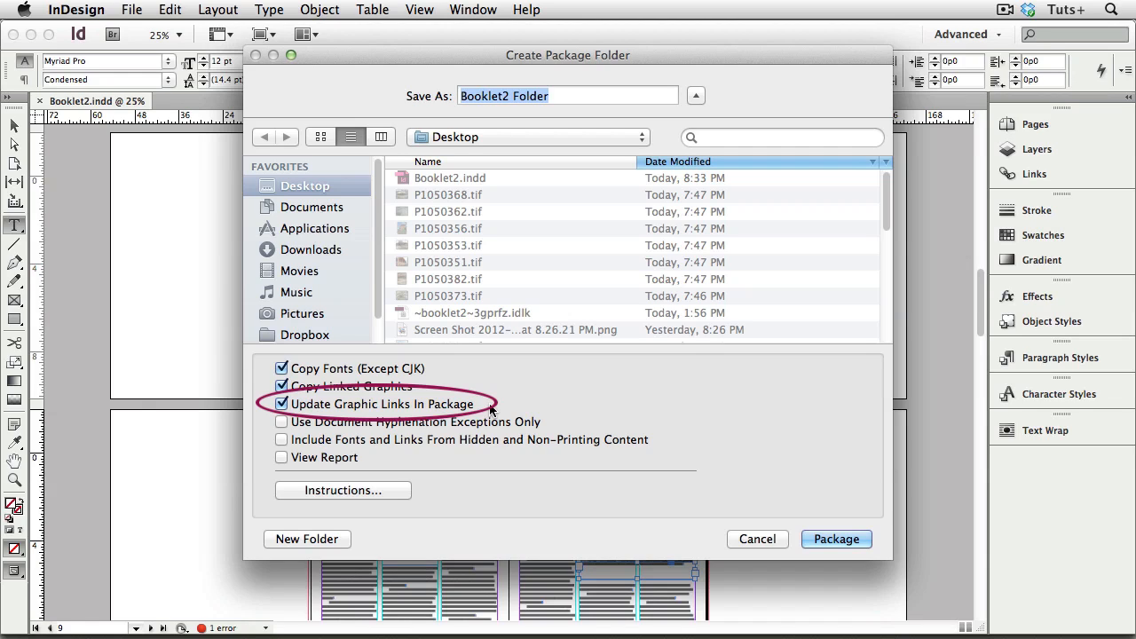
# Step: Package the booklet into Booklet2 Folder on the Desktop, copying fonts and linked graphics and updating graphic links, and accept the font license notice
pyautogui.click(388, 490)
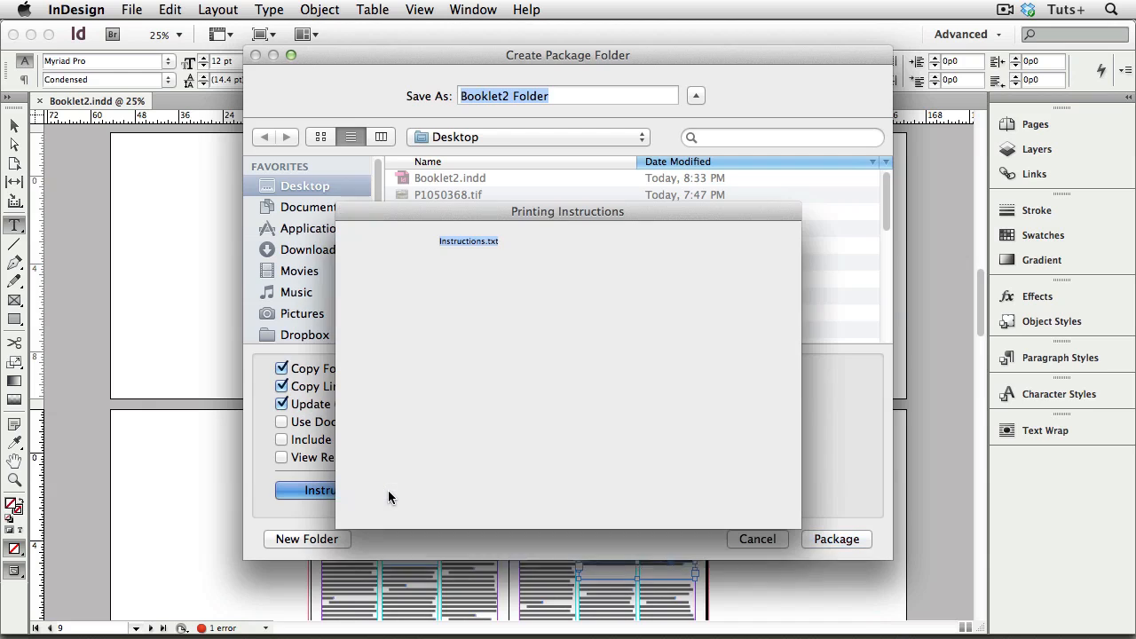
pyautogui.click(719, 272)
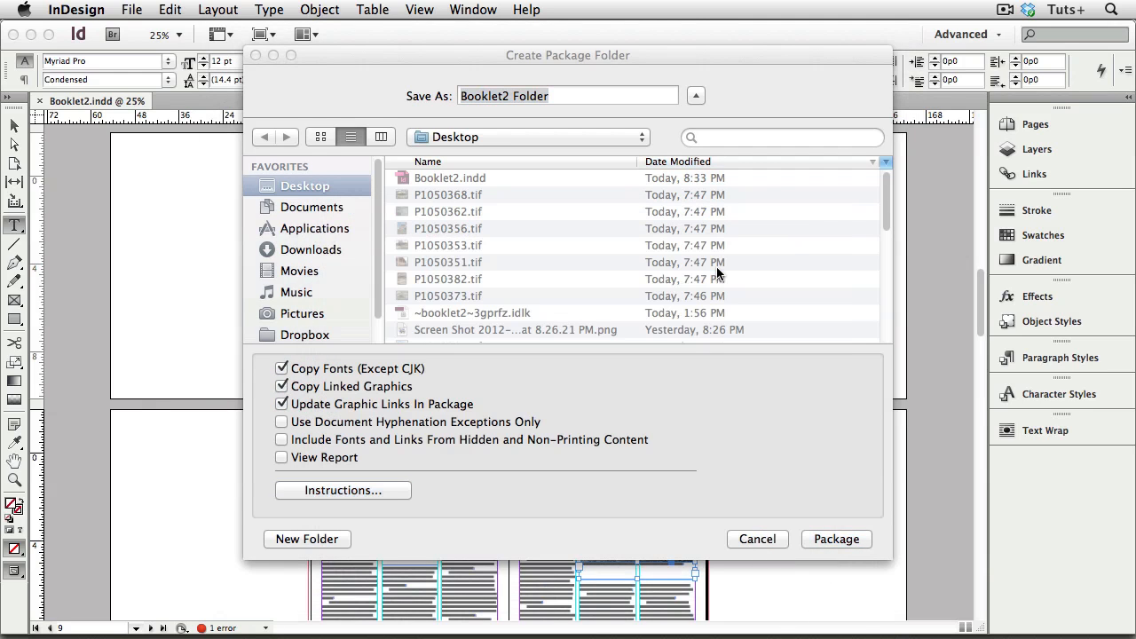
pyautogui.click(843, 540)
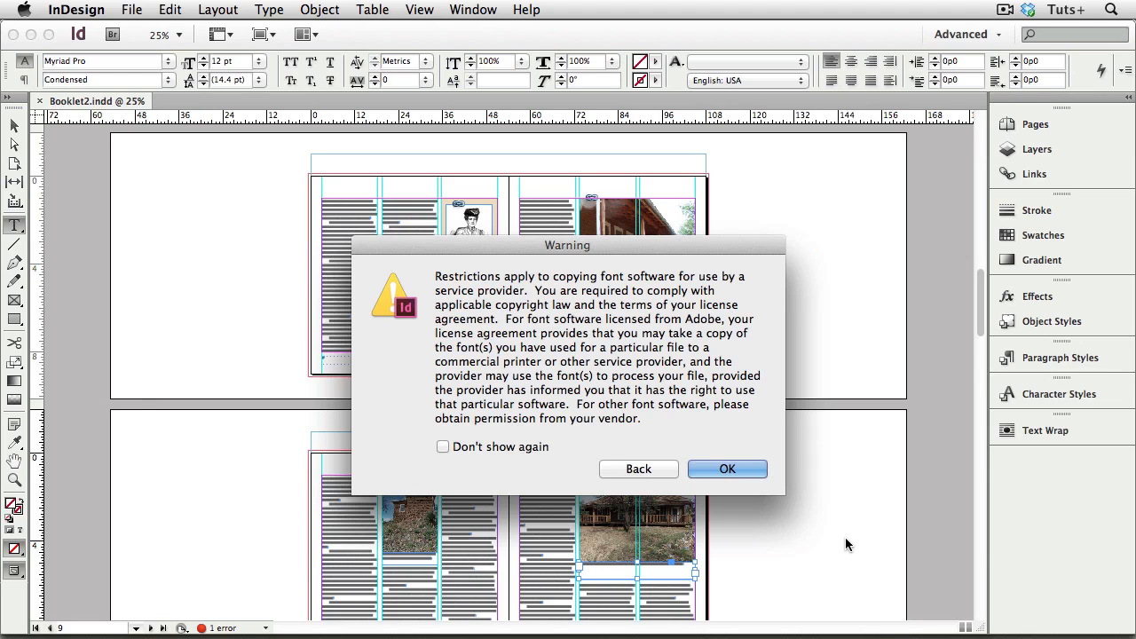
pyautogui.click(726, 468)
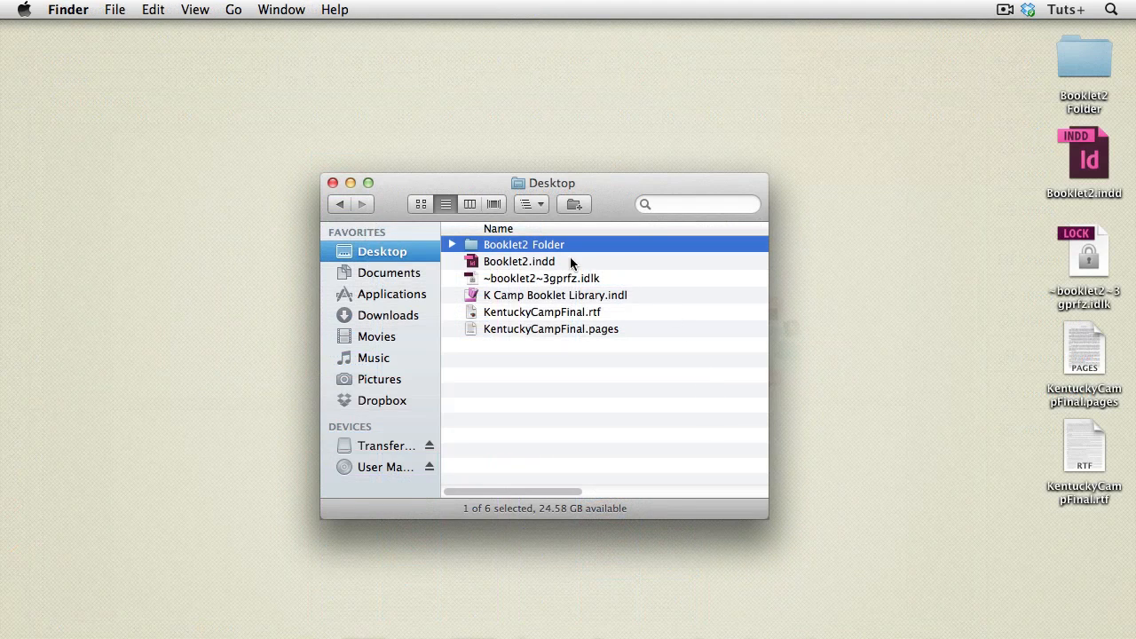
# Step: In Finder, open Booklet2 Folder and examine the contents of its Document fonts and Links folders
pyautogui.doubleClick(475, 248)
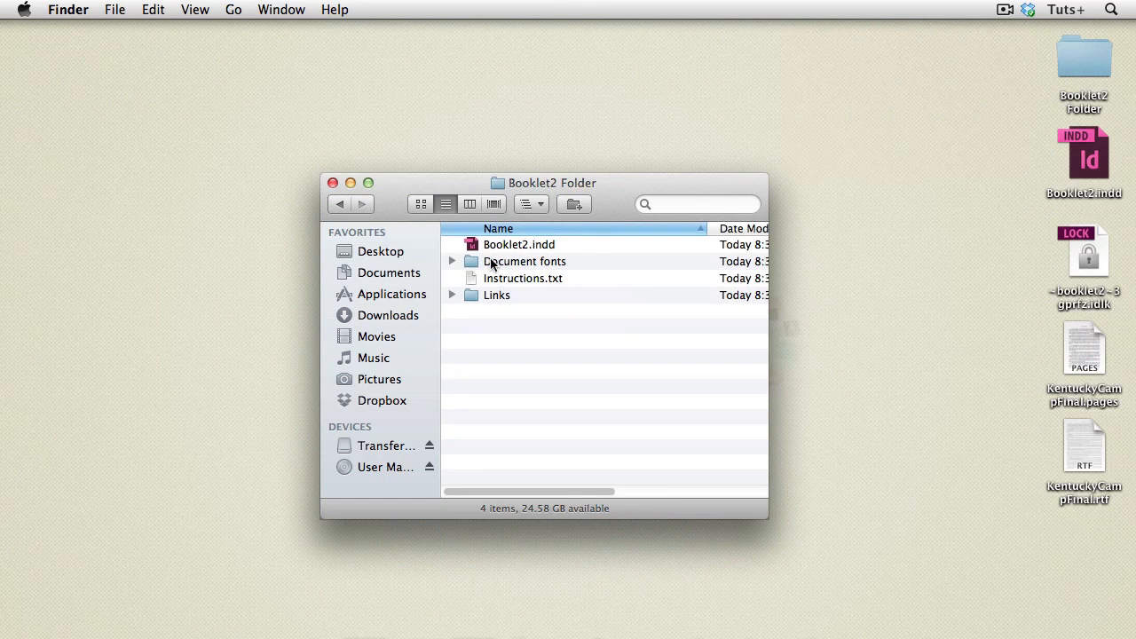
pyautogui.click(452, 261)
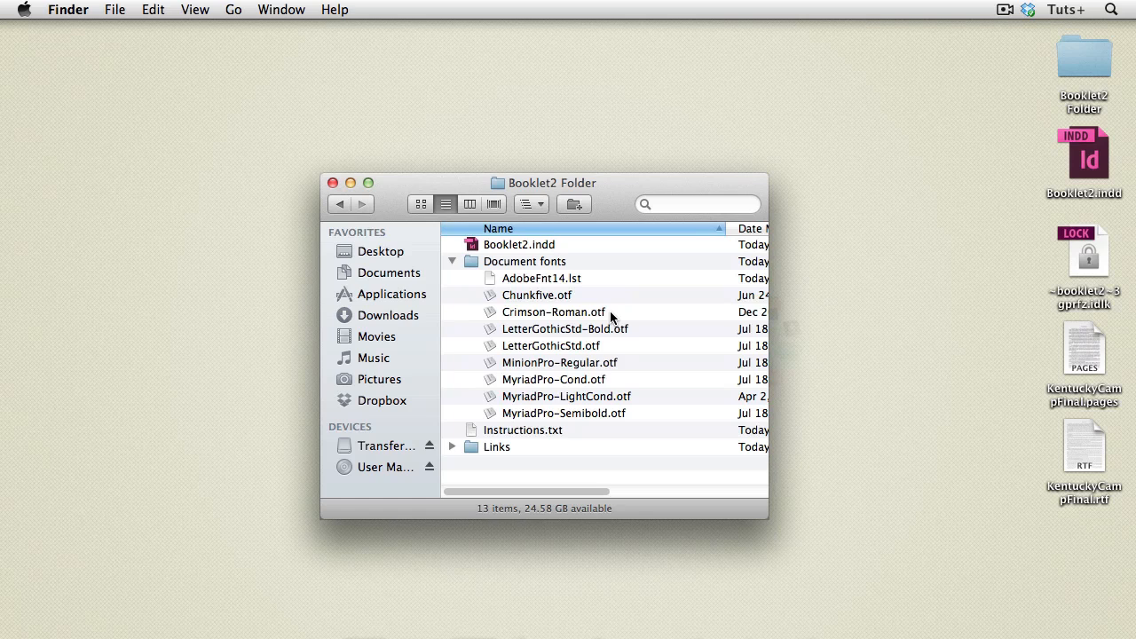
pyautogui.click(450, 261)
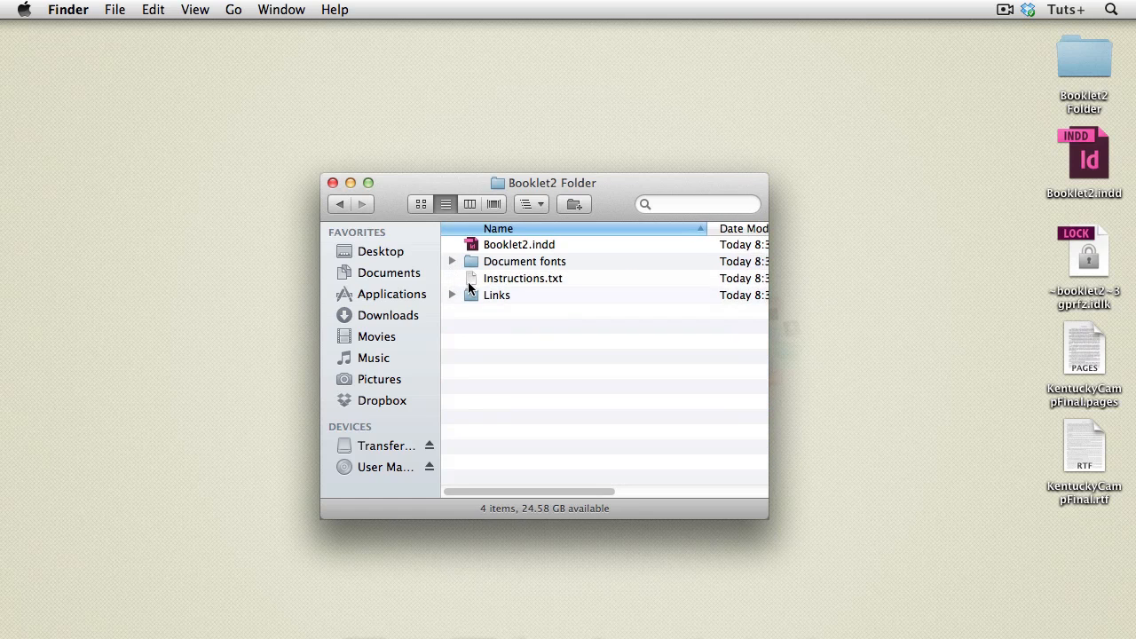
pyautogui.click(452, 295)
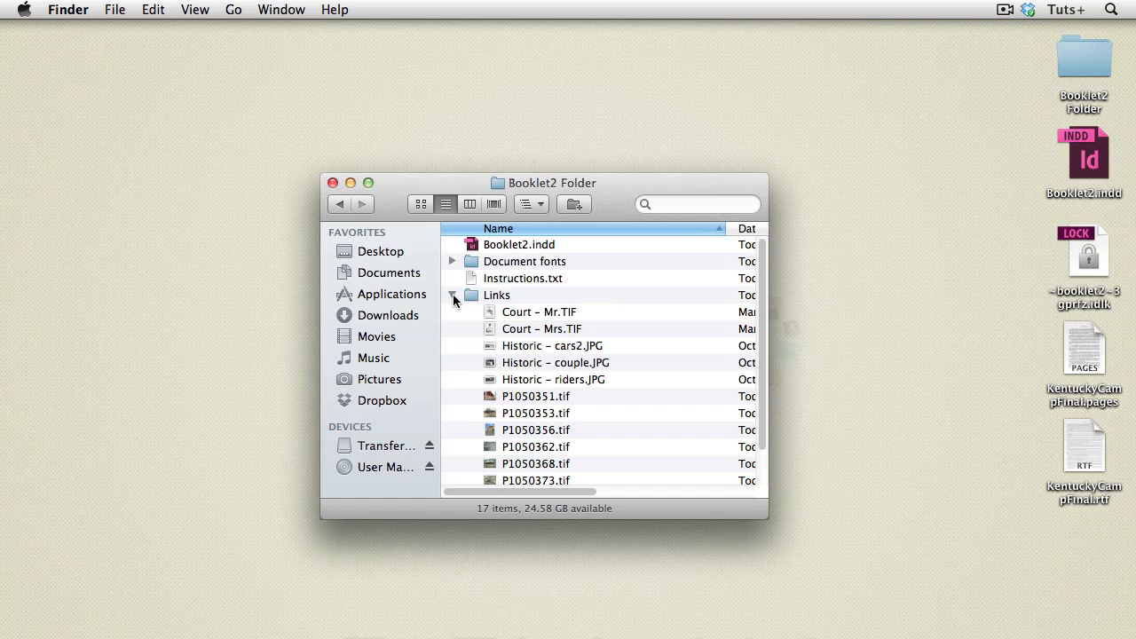
pyautogui.click(451, 296)
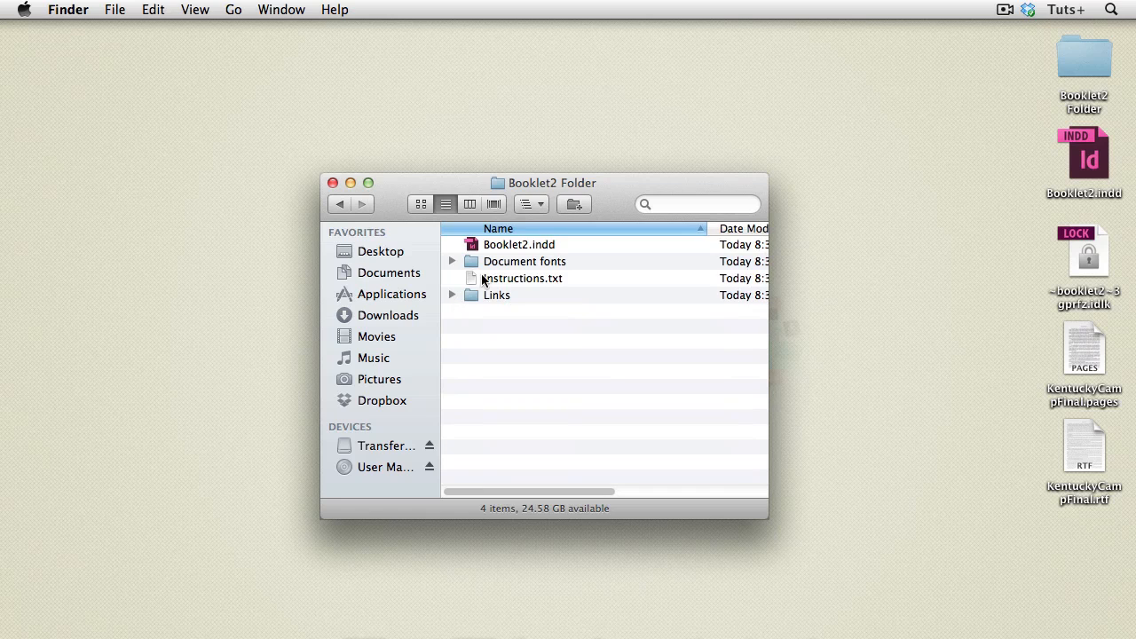
# Step: Return to the Desktop folder and compress Booklet2 Folder
pyautogui.click(536, 205)
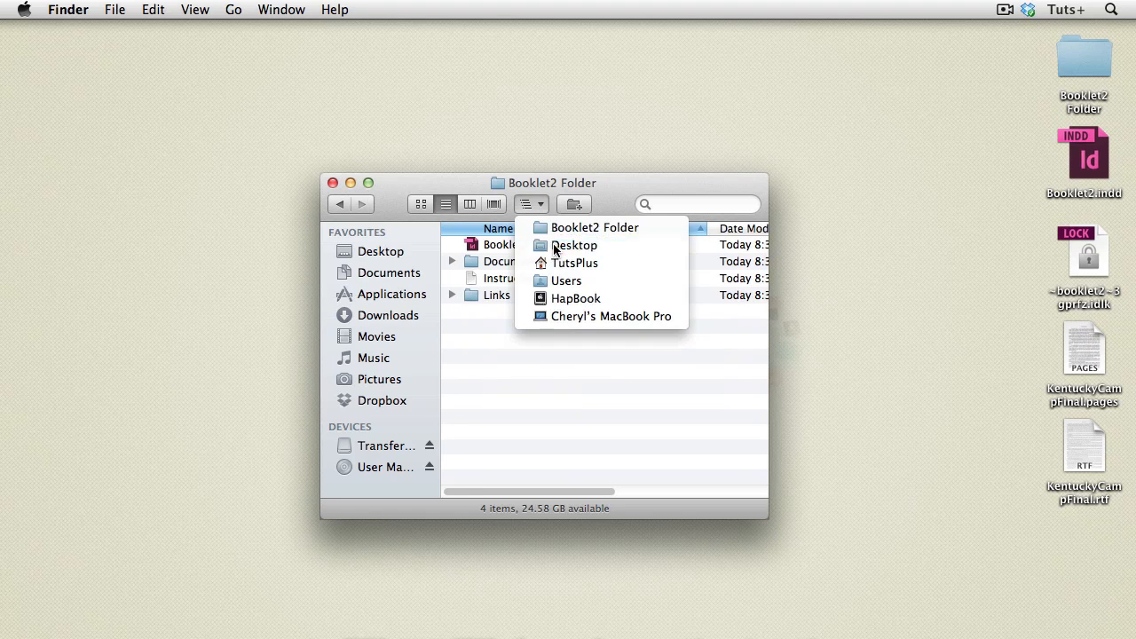
pyautogui.click(557, 245)
pyautogui.click(471, 246)
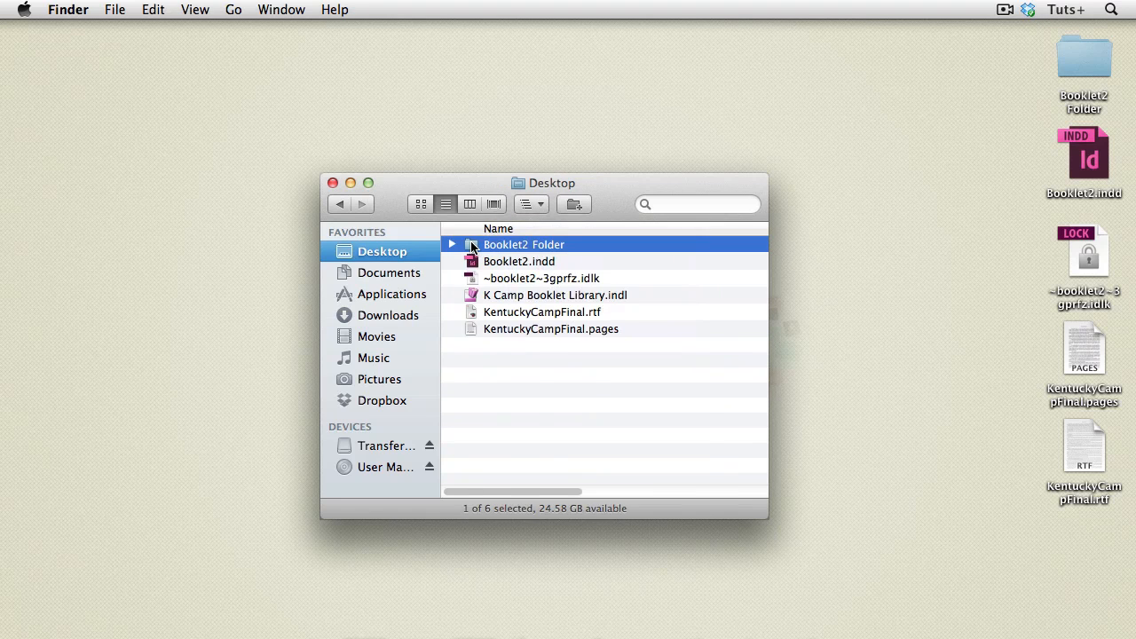
pyautogui.rightClick(472, 247)
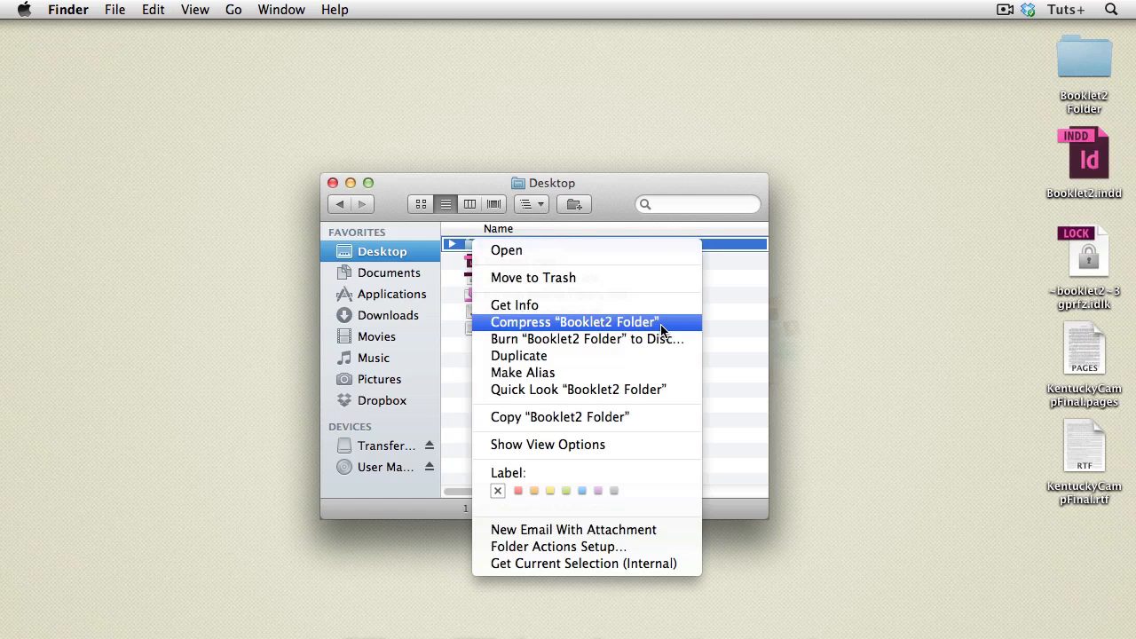